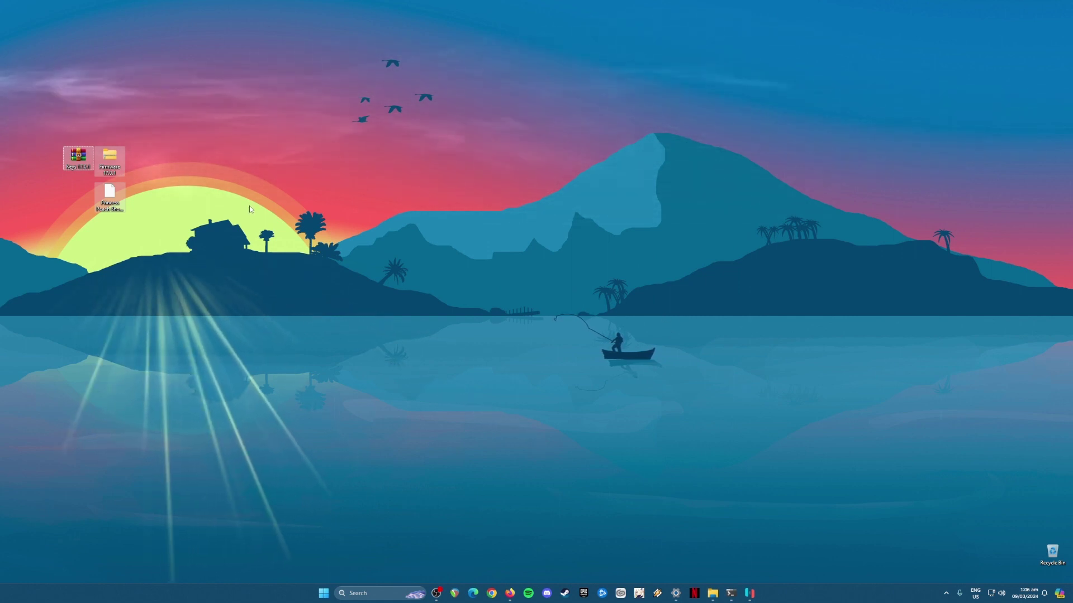
pyautogui.moveTo(30, 95); pyautogui.dragTo(209, 320)
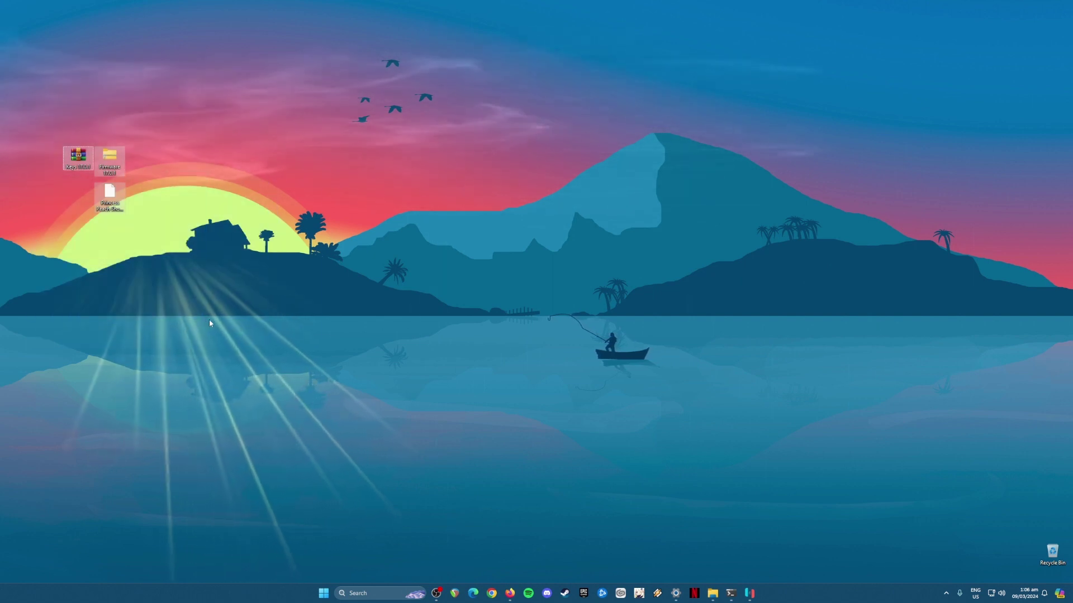
pyautogui.click(749, 593)
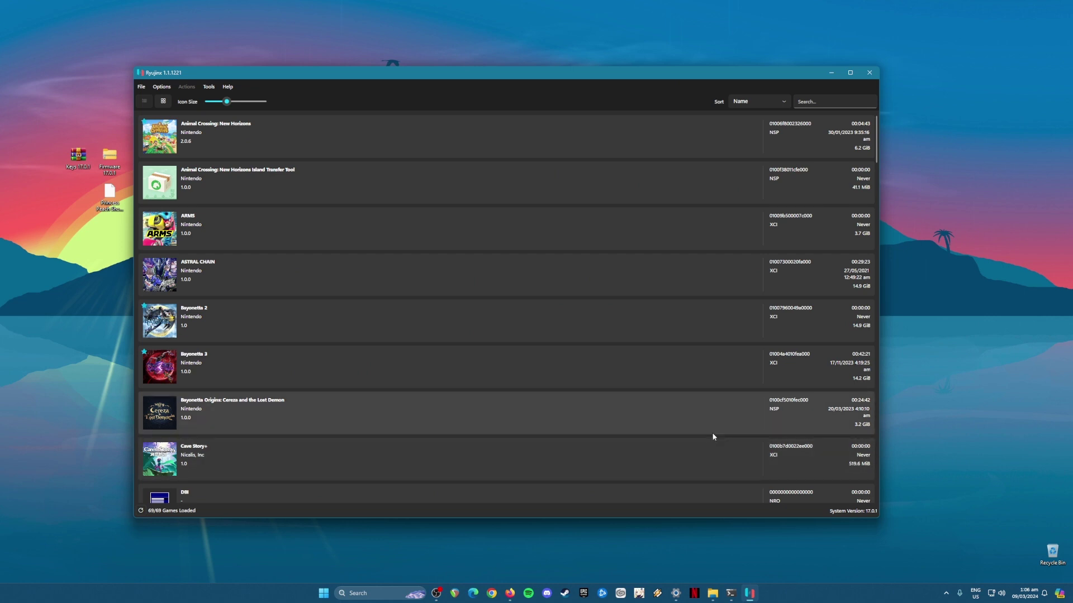
pyautogui.click(382, 51)
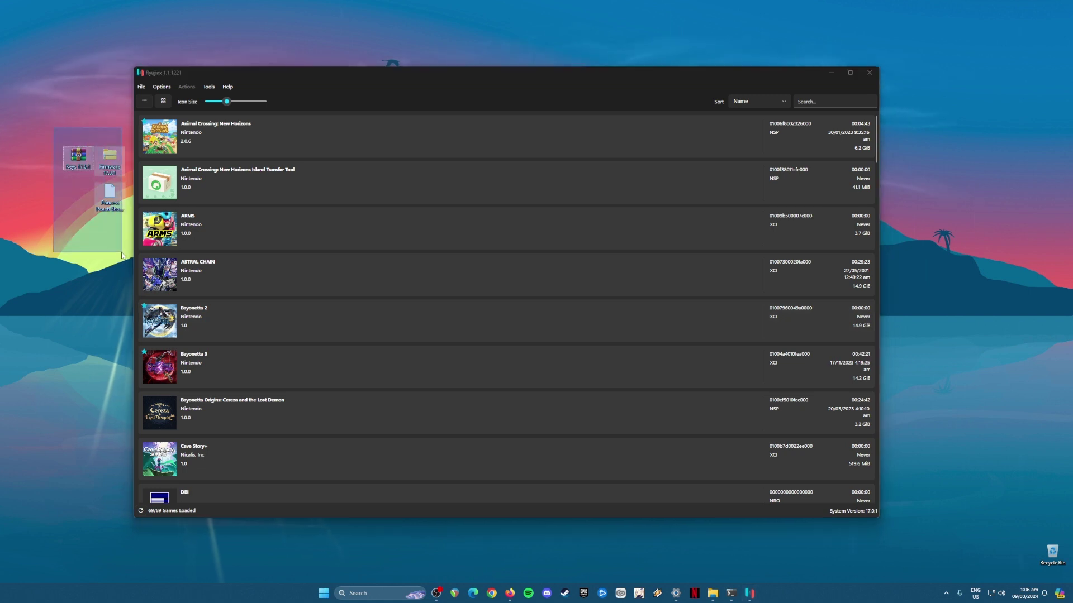
pyautogui.click(366, 74)
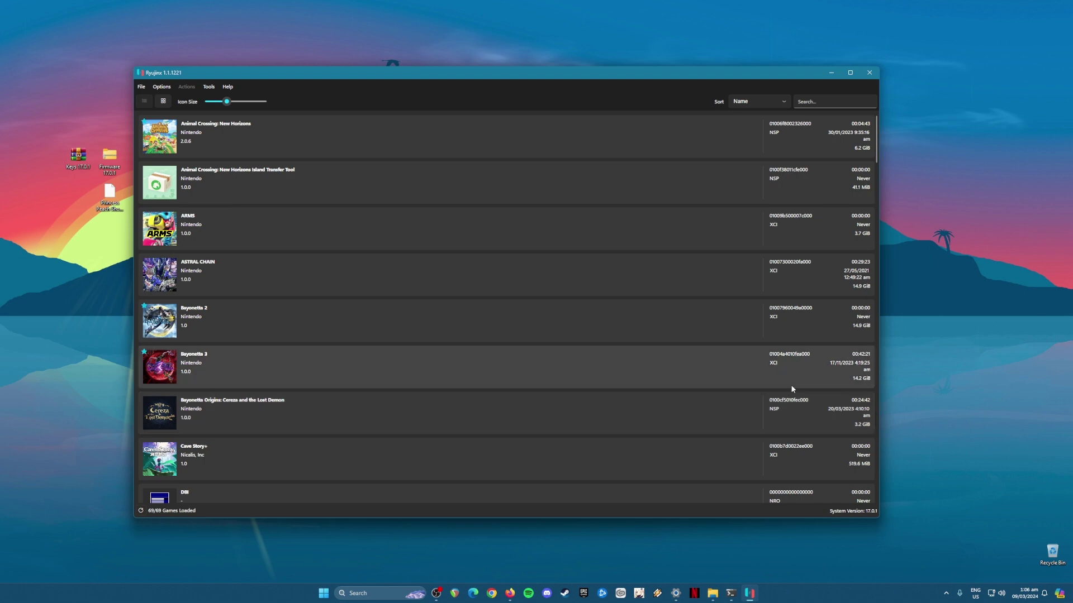
pyautogui.click(832, 72)
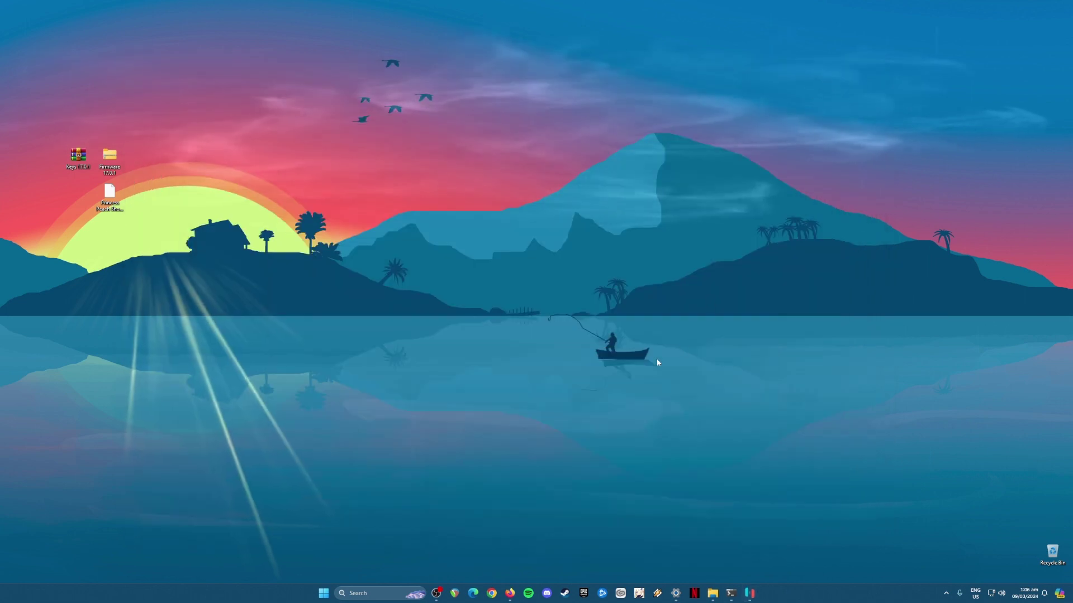
# Switch to Firefox, search Google for "ryujinx emu" and view the download page on ryujinx.org.
pyautogui.click(509, 592)
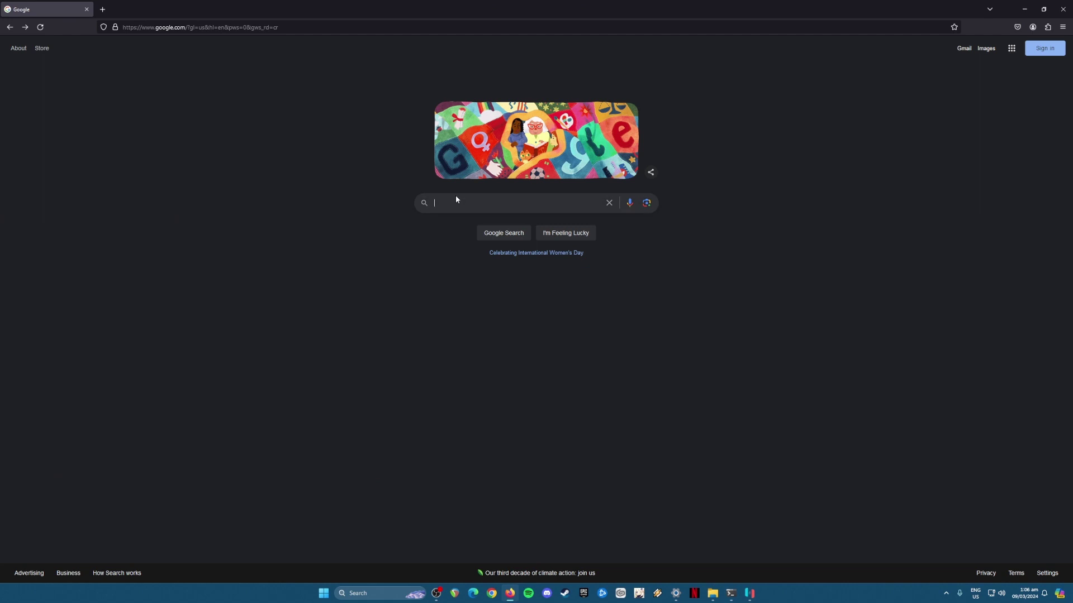
pyautogui.click(456, 200)
pyautogui.write('ryujinx emu')
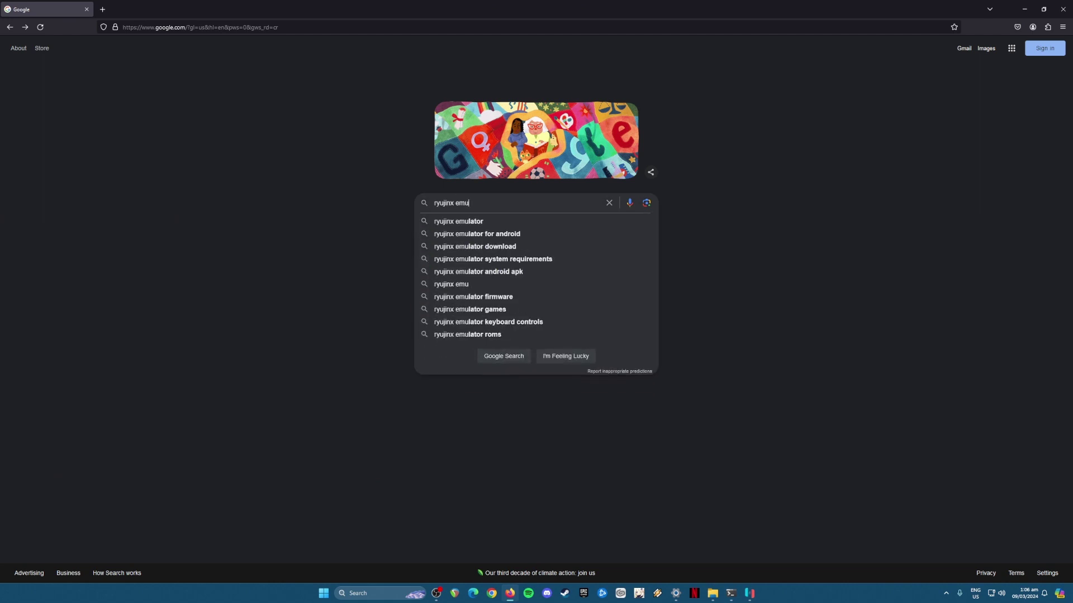
pyautogui.press('Return')
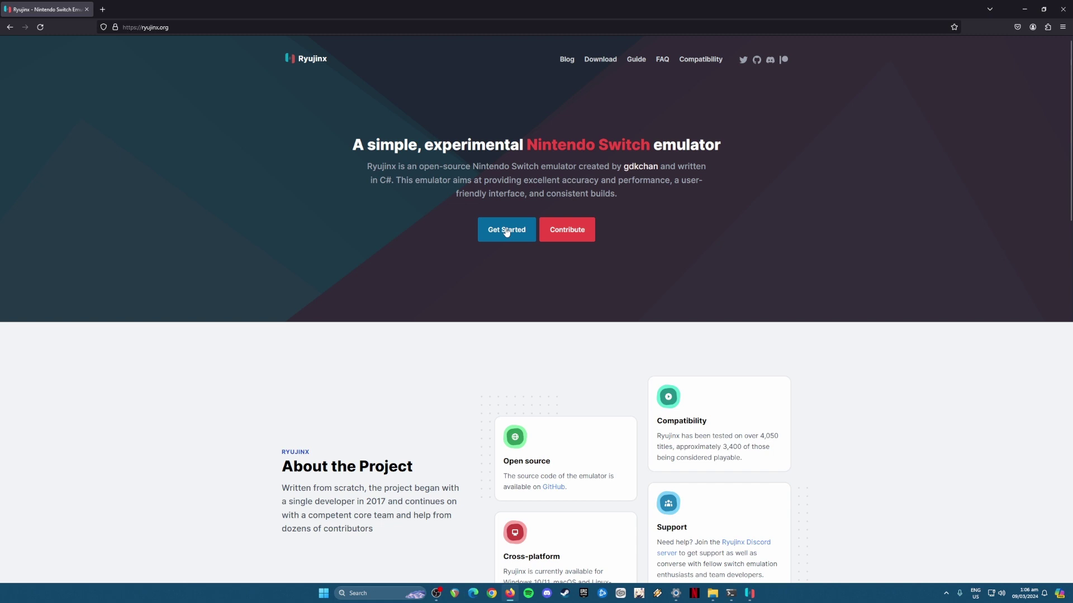
pyautogui.click(506, 231)
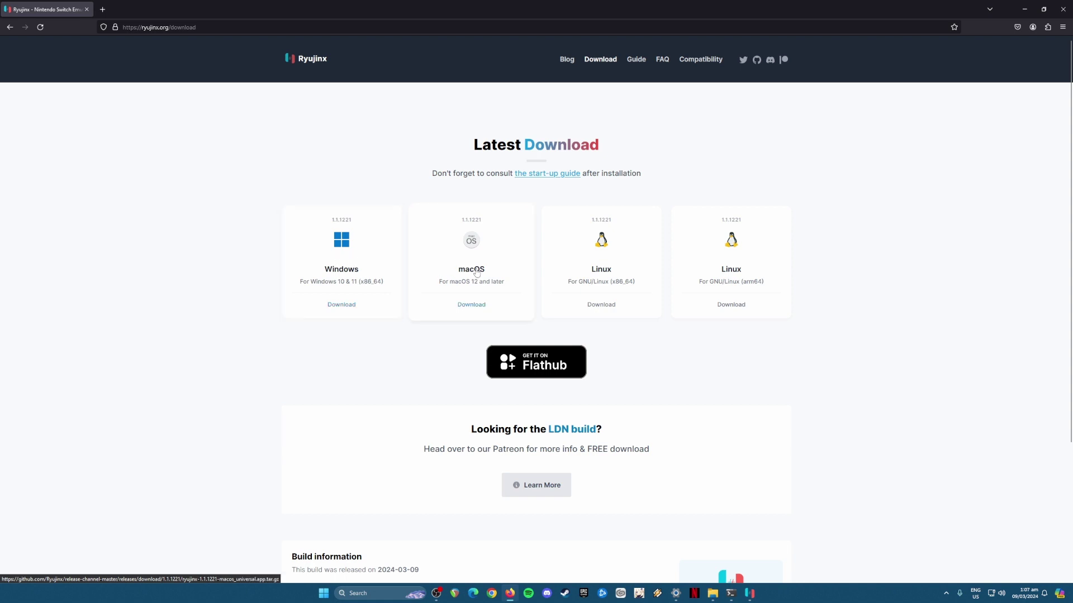
pyautogui.click(1019, 15)
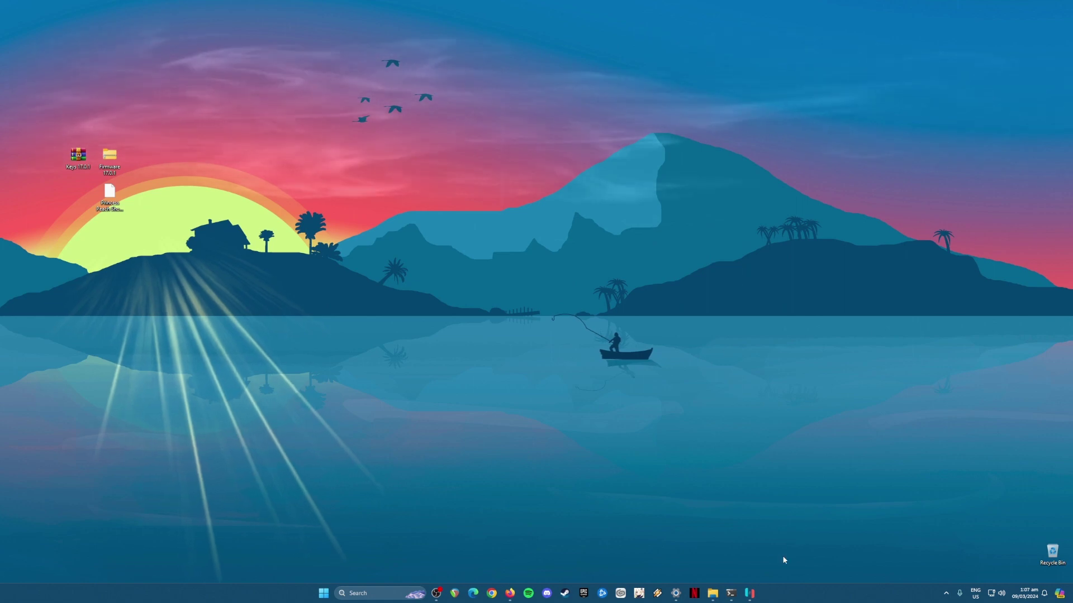
pyautogui.click(749, 593)
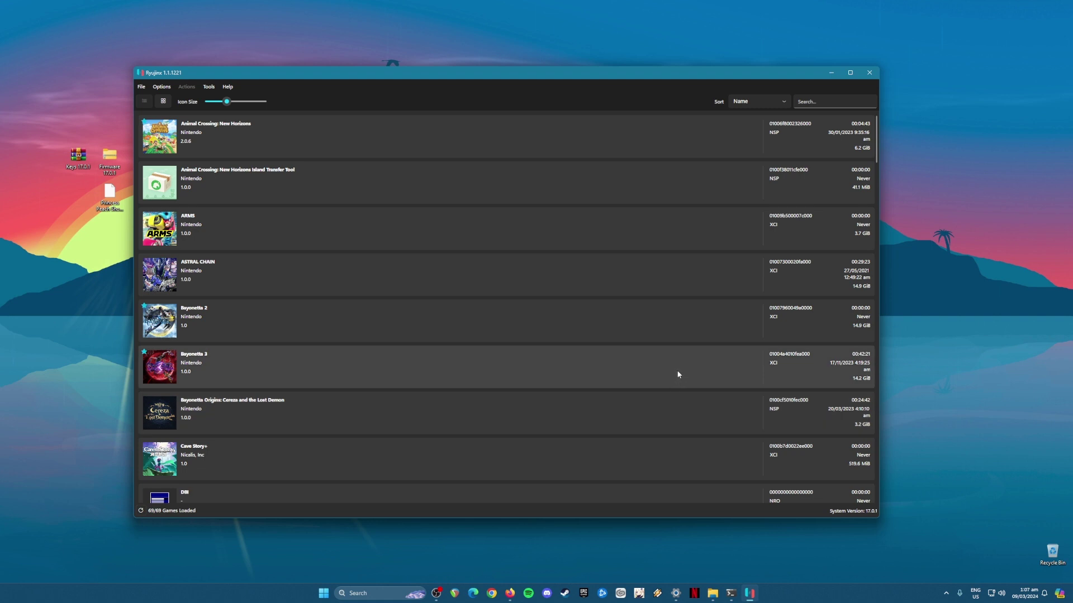
pyautogui.moveTo(27, 114); pyautogui.dragTo(115, 277)
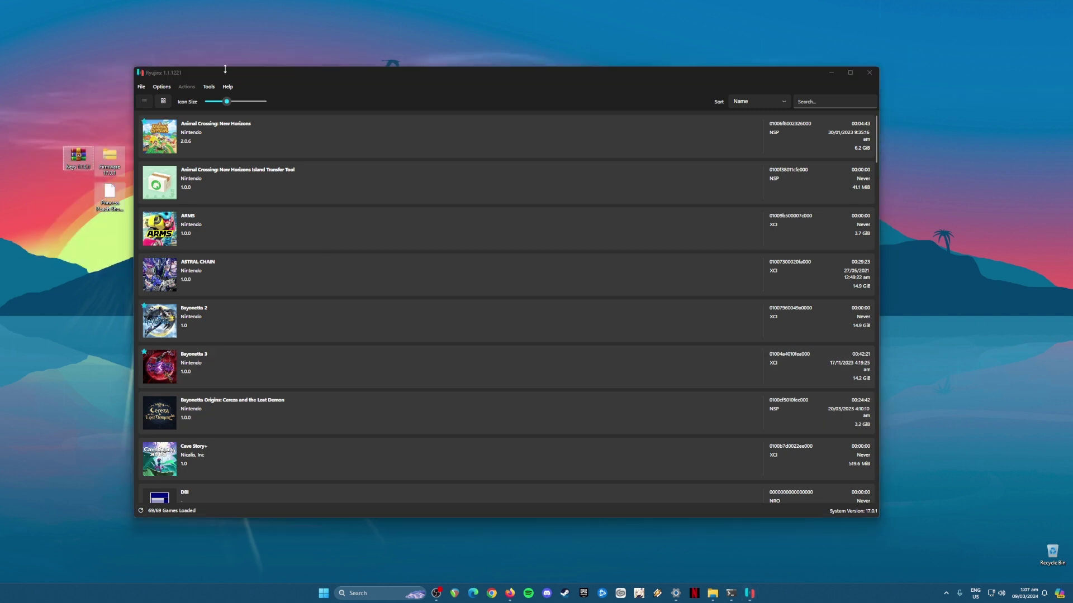
pyautogui.moveTo(47, 126); pyautogui.dragTo(113, 247)
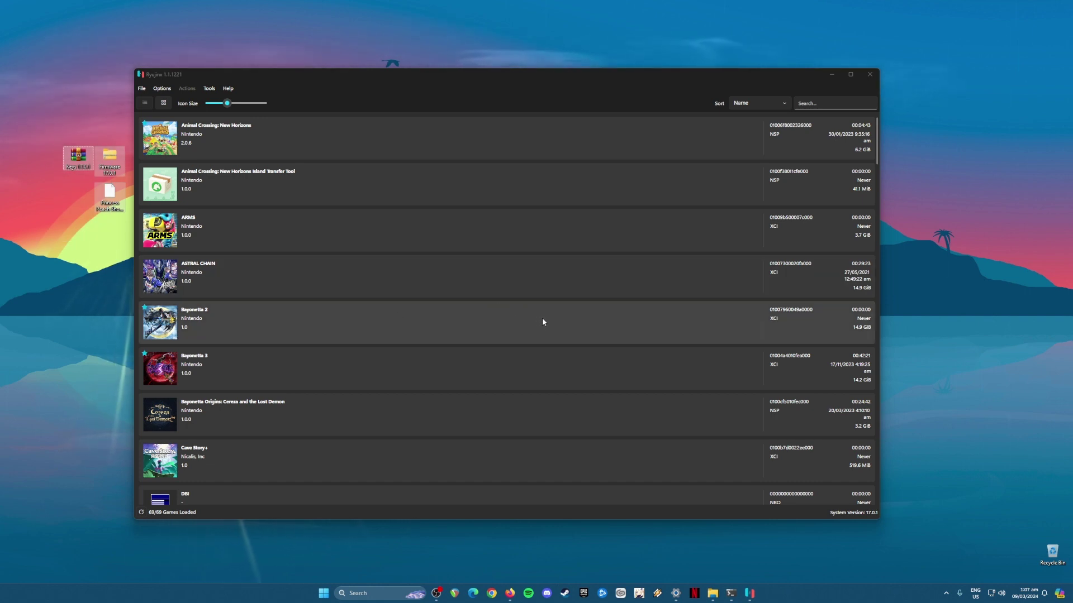
pyautogui.click(53, 216)
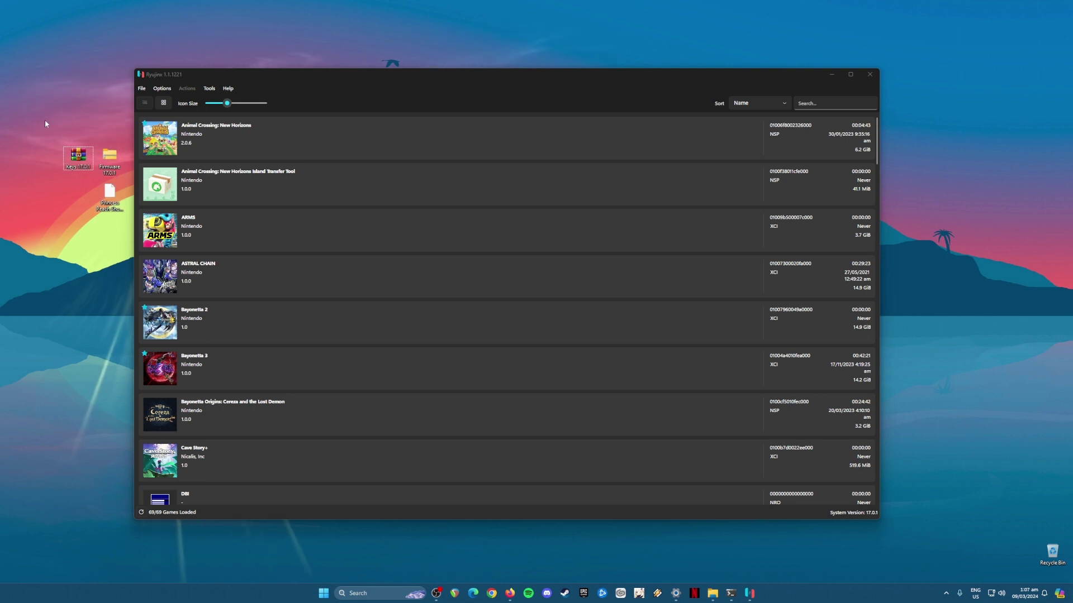
pyautogui.moveTo(46, 123); pyautogui.dragTo(97, 159)
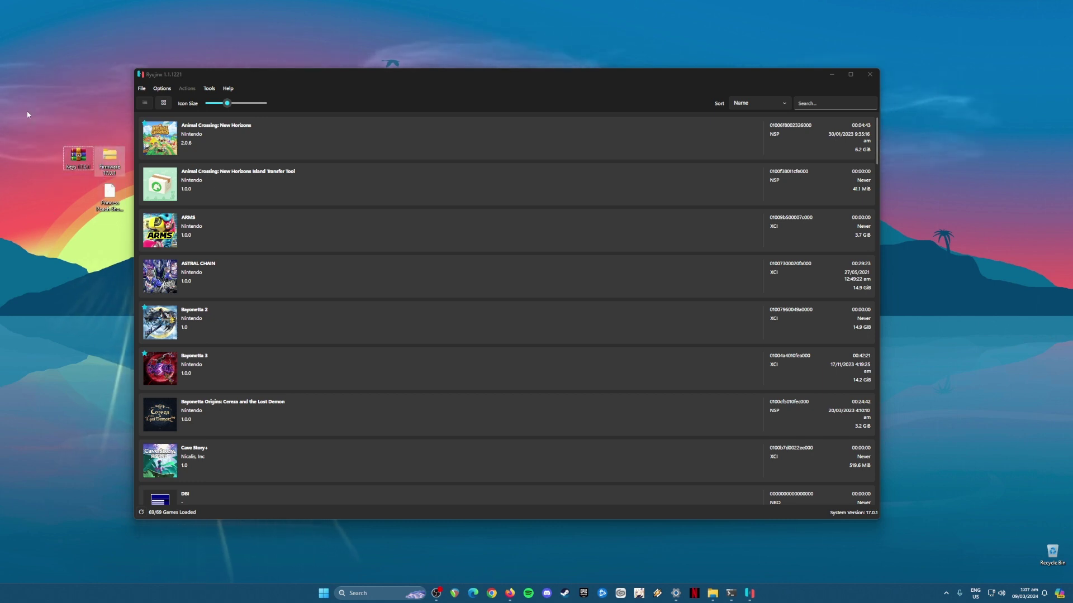
pyautogui.moveTo(29, 122); pyautogui.dragTo(122, 174)
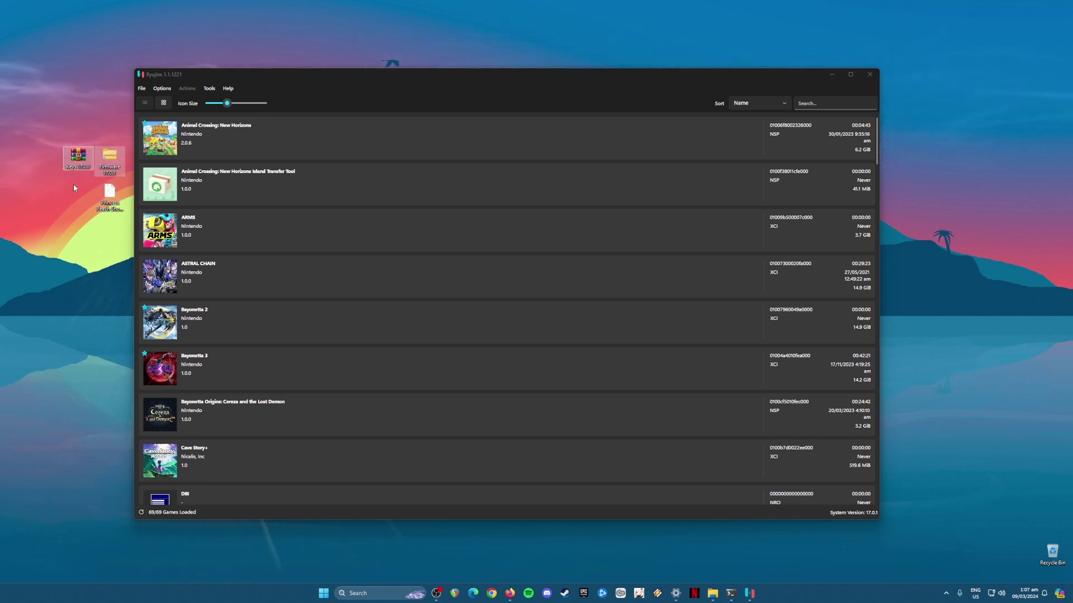
pyautogui.click(108, 203)
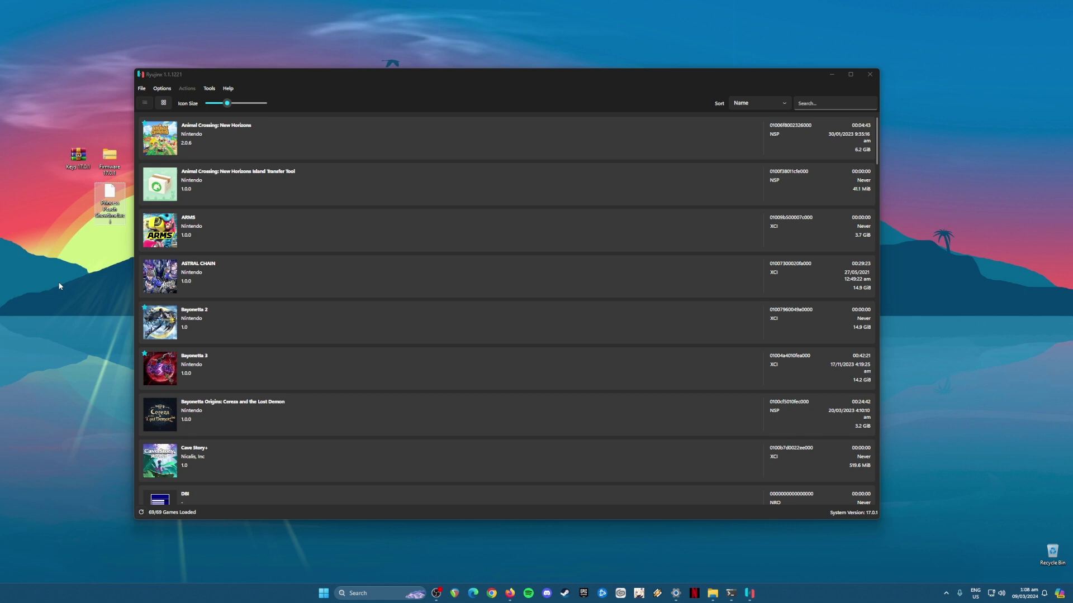
pyautogui.click(225, 75)
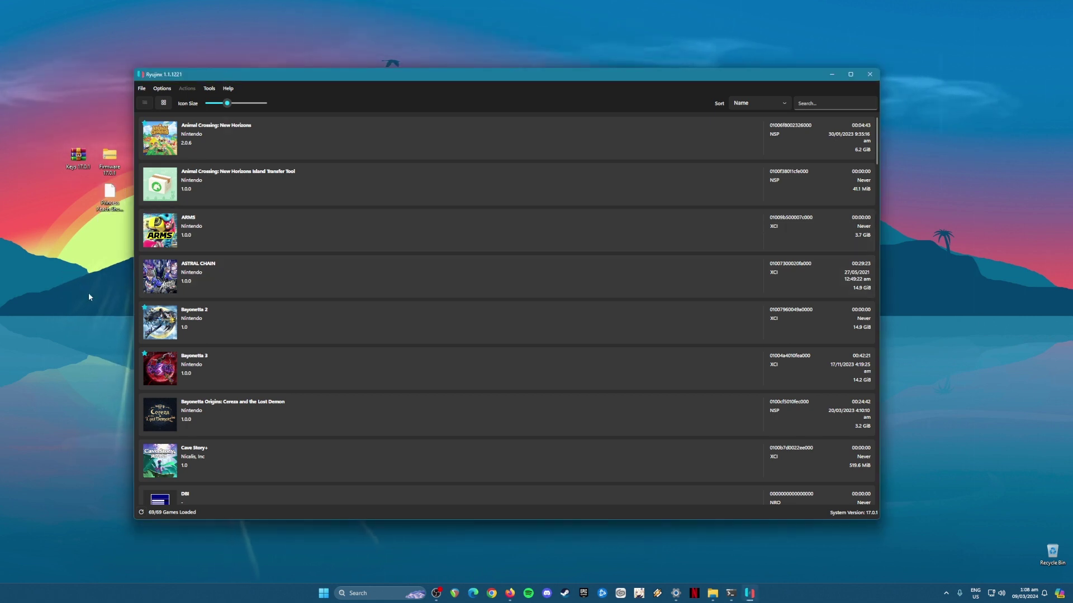
pyautogui.moveTo(29, 121); pyautogui.dragTo(112, 265)
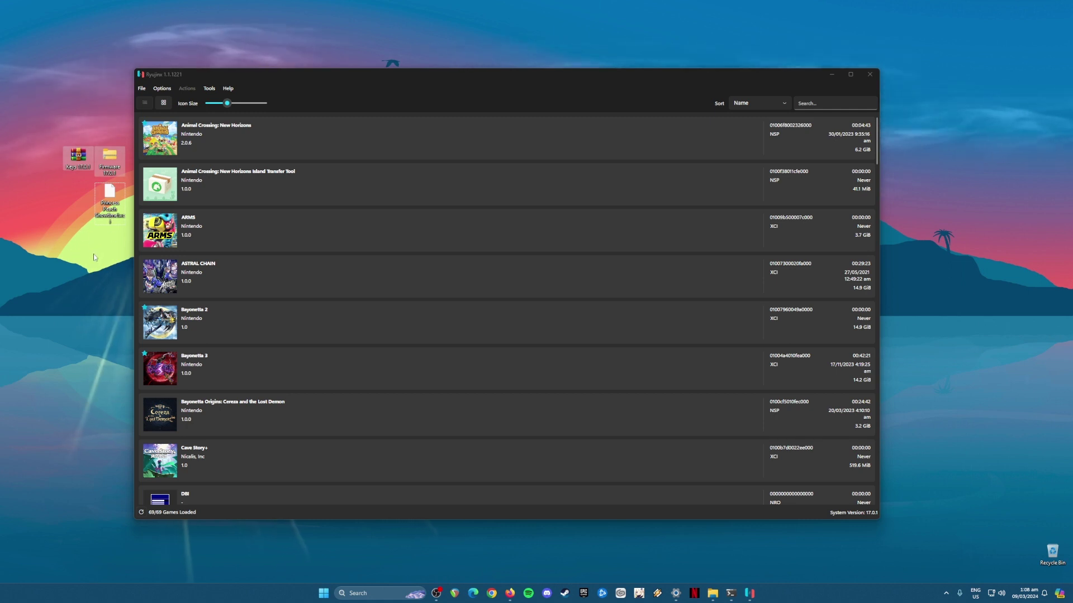
pyautogui.click(87, 239)
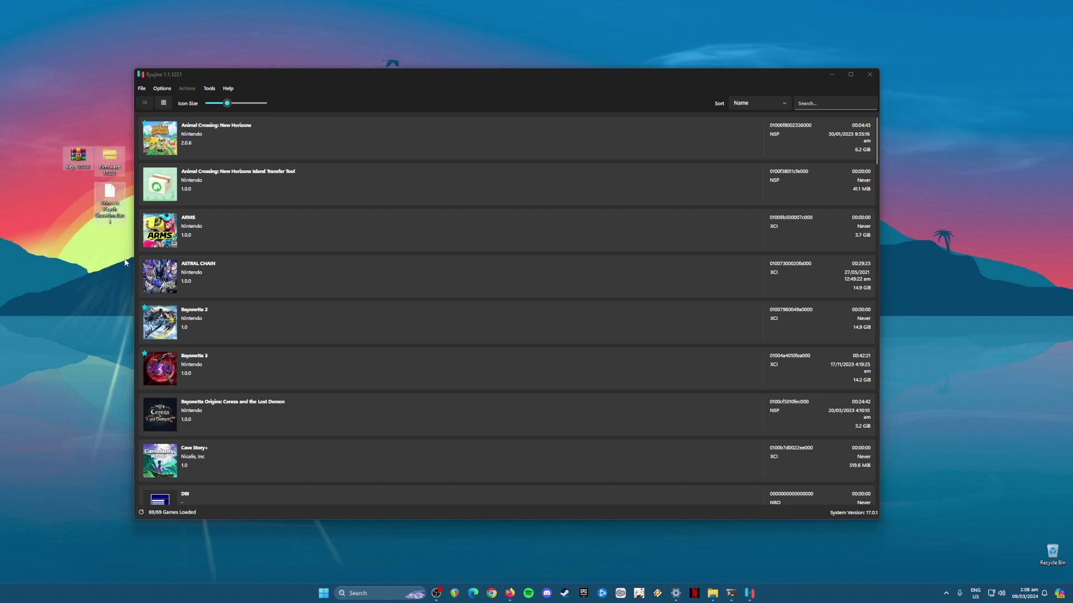
pyautogui.click(831, 74)
pyautogui.moveTo(189, 17); pyautogui.dragTo(899, 573)
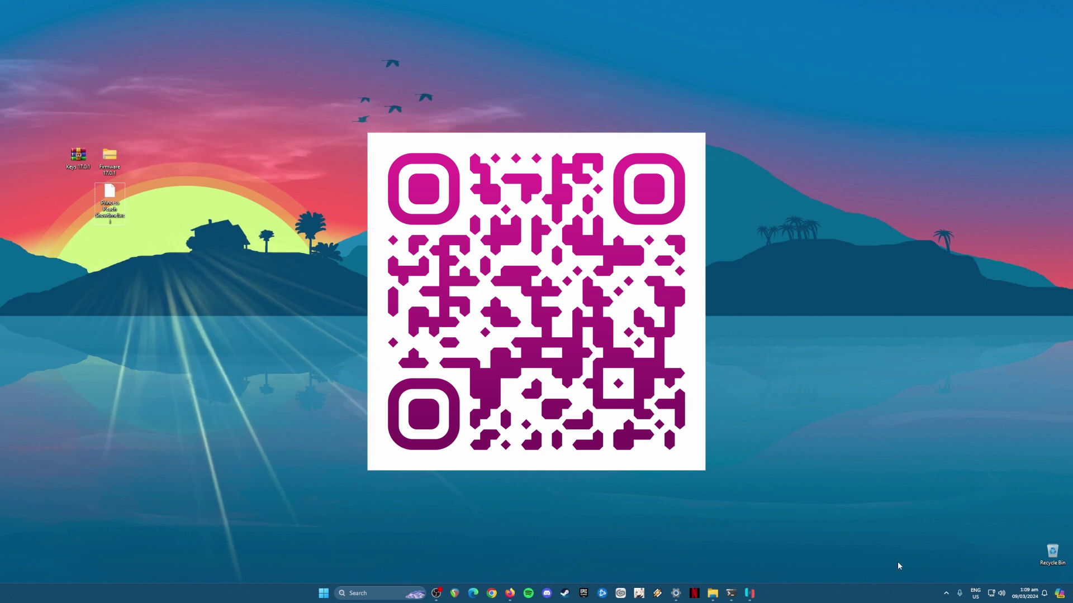
pyautogui.moveTo(63, 101); pyautogui.dragTo(290, 310)
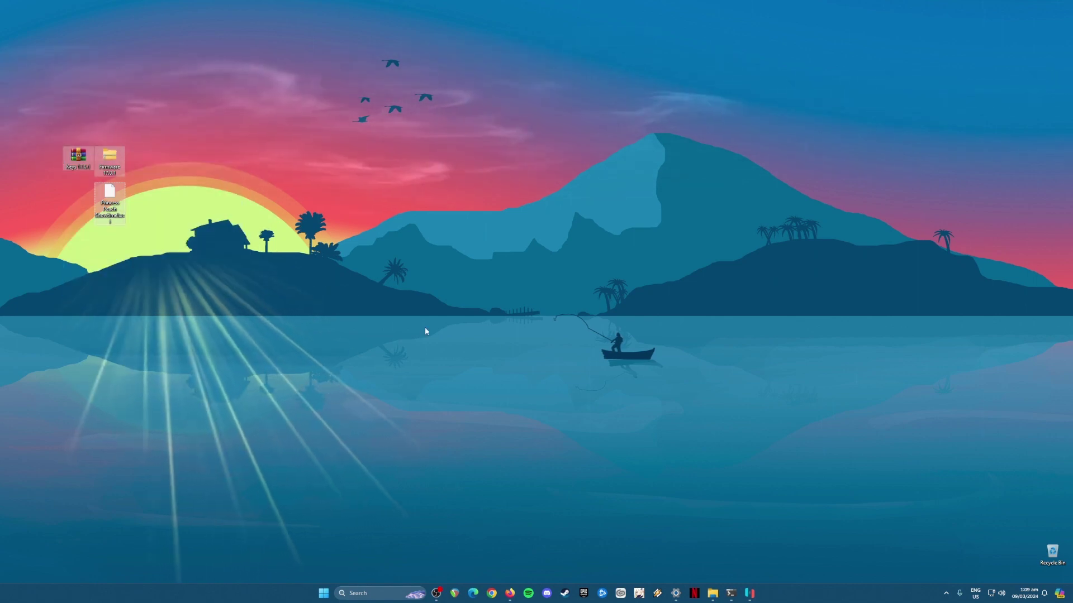
# Switch to Ryujinx, open its data folder and go into the system subfolder.
pyautogui.click(749, 593)
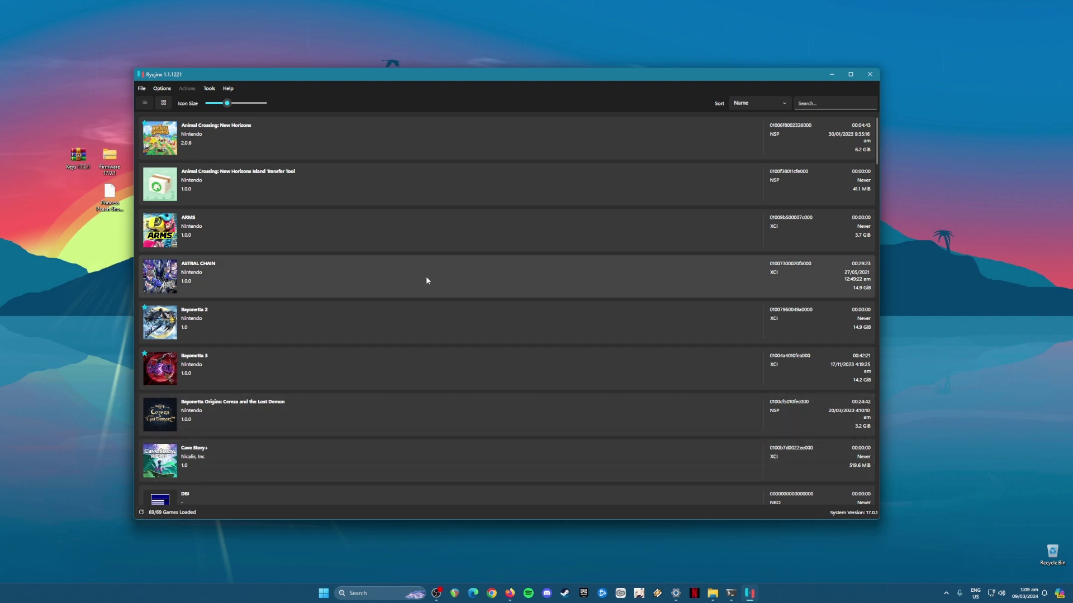
pyautogui.click(142, 91)
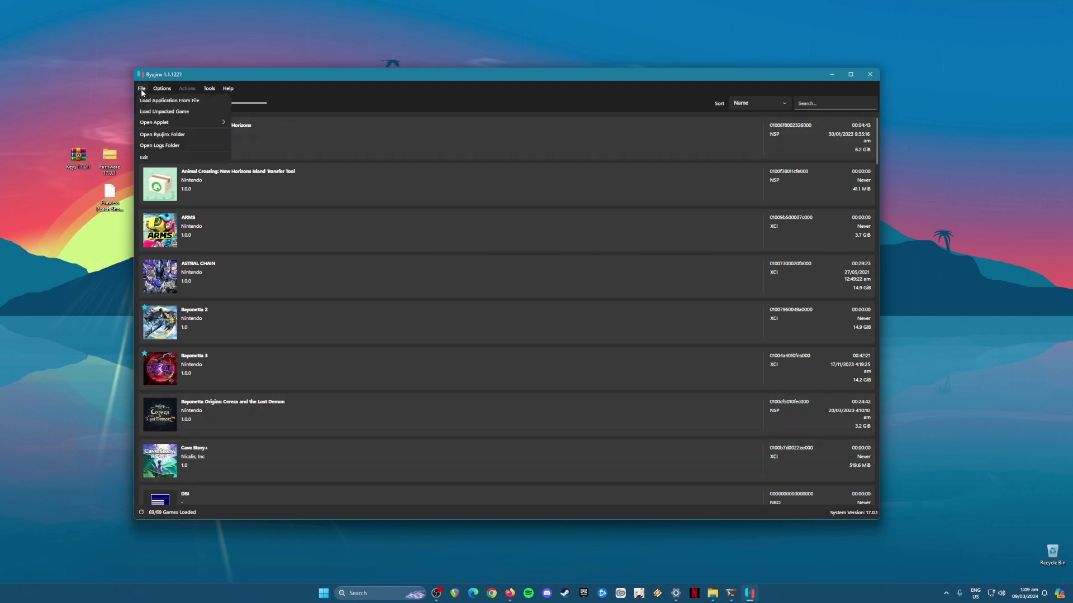
pyautogui.click(193, 136)
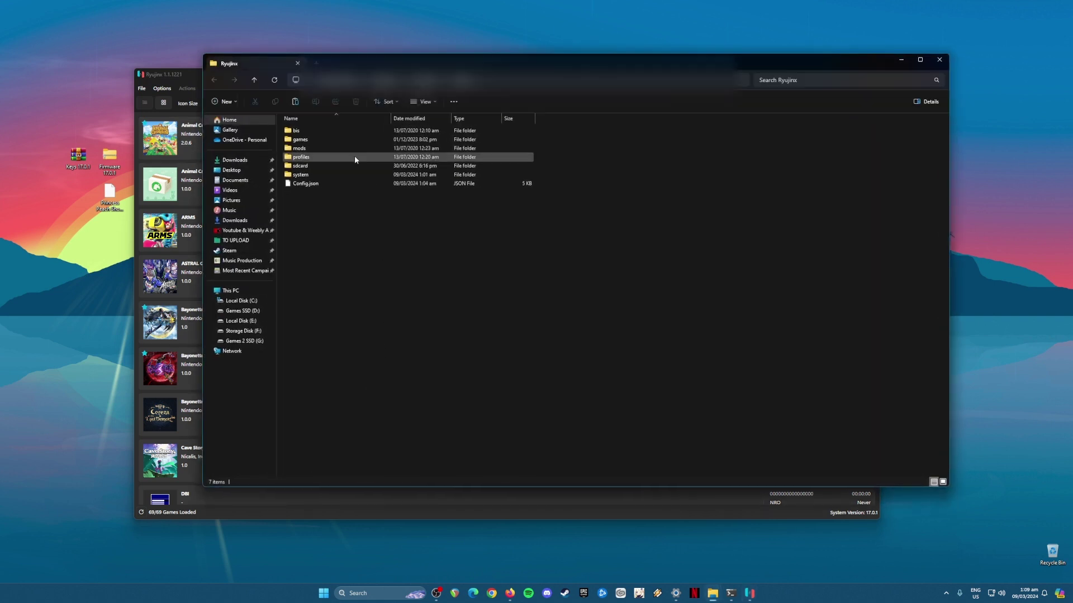
pyautogui.doubleClick(339, 175)
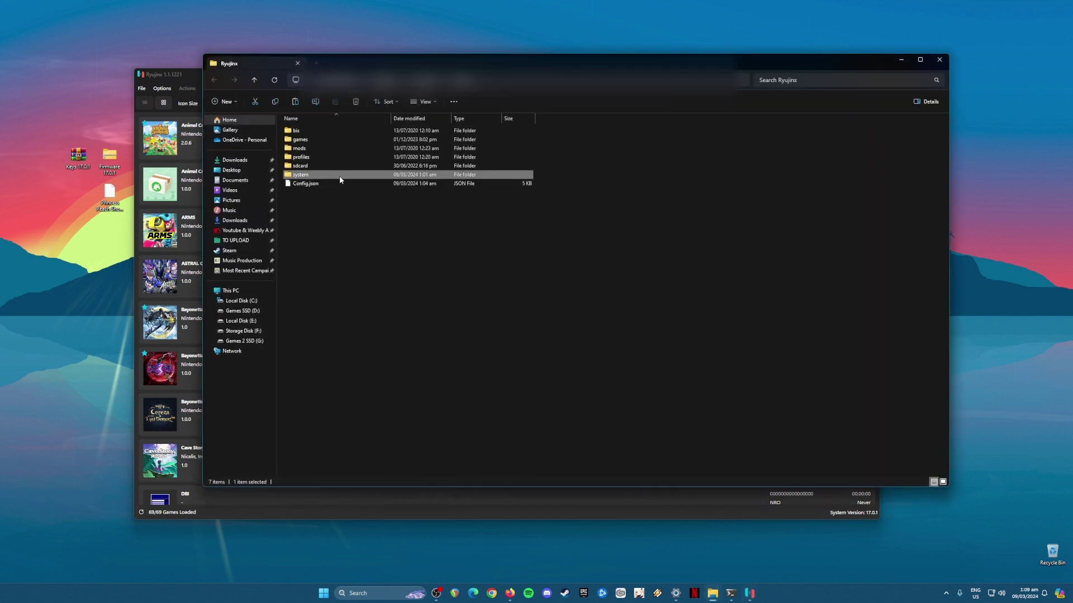
# Copy prod.keys and title.keys from the desktop archive Keys 17.0.1 into the system folder, and close the archive and folder windows.
pyautogui.doubleClick(79, 158)
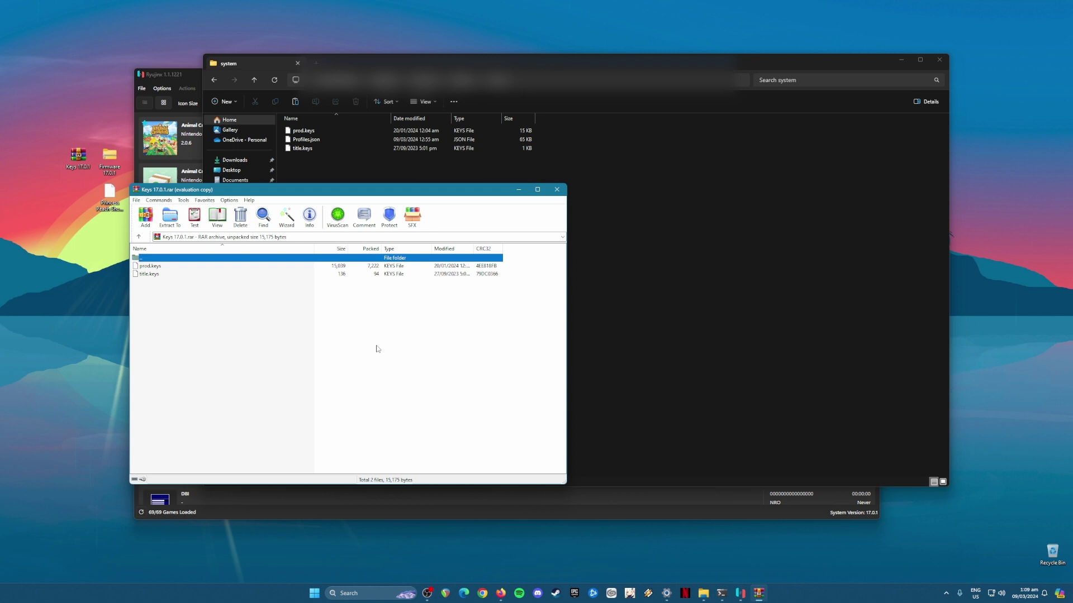
pyautogui.click(414, 305)
pyautogui.moveTo(180, 307); pyautogui.dragTo(147, 268)
pyautogui.moveTo(230, 273); pyautogui.dragTo(554, 370)
pyautogui.click(539, 229)
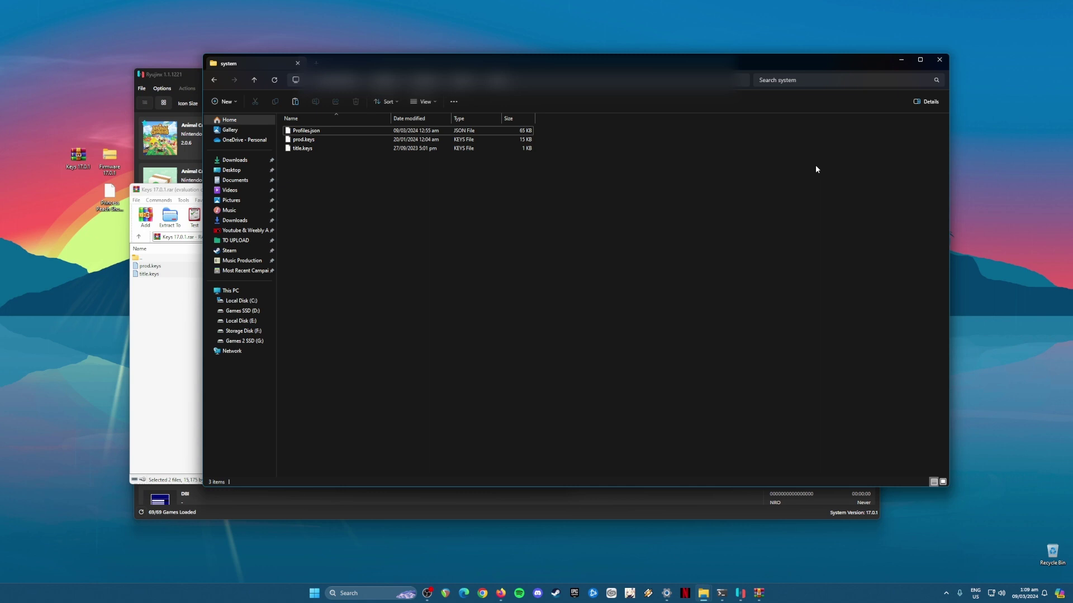
pyautogui.click(939, 59)
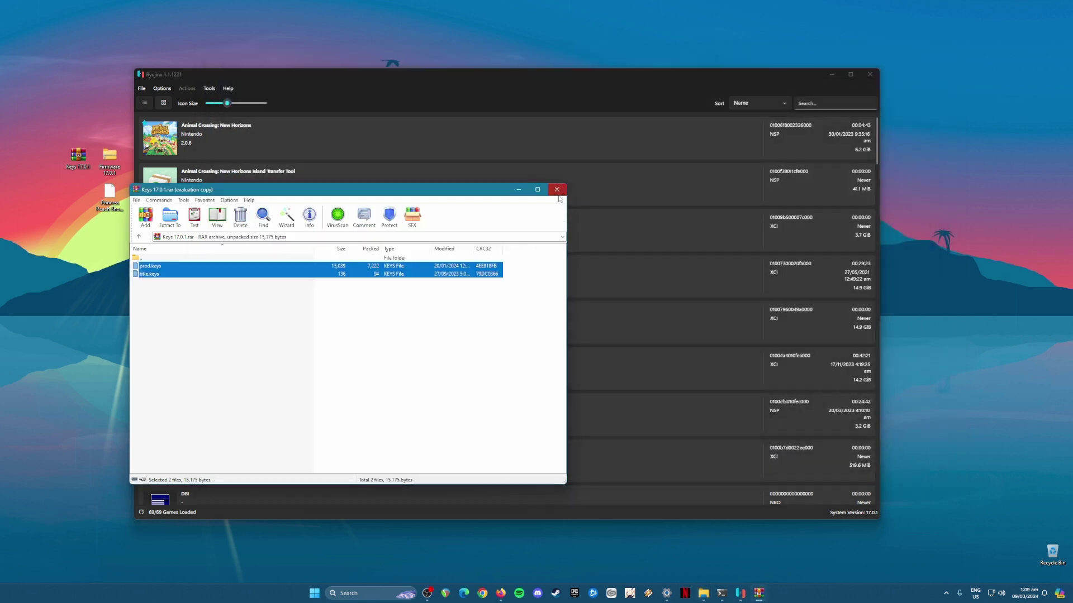
pyautogui.click(558, 192)
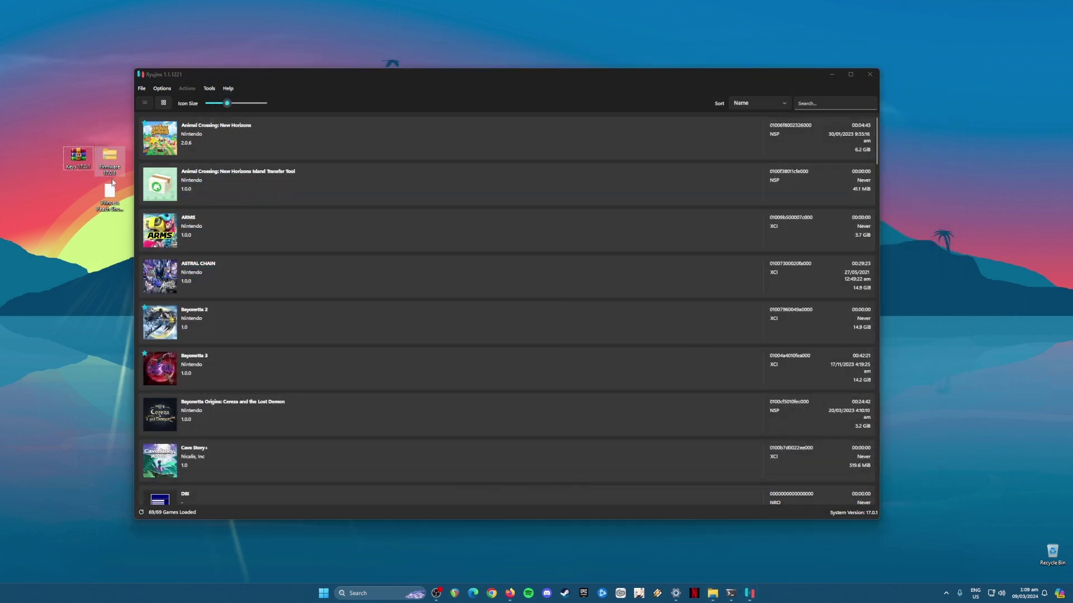
# Install the firmware in Ryujinx from the Firmware 17.0.1 ZIP file in the Latest Keys & Firmware folder.
pyautogui.click(210, 88)
pyautogui.moveTo(248, 102)
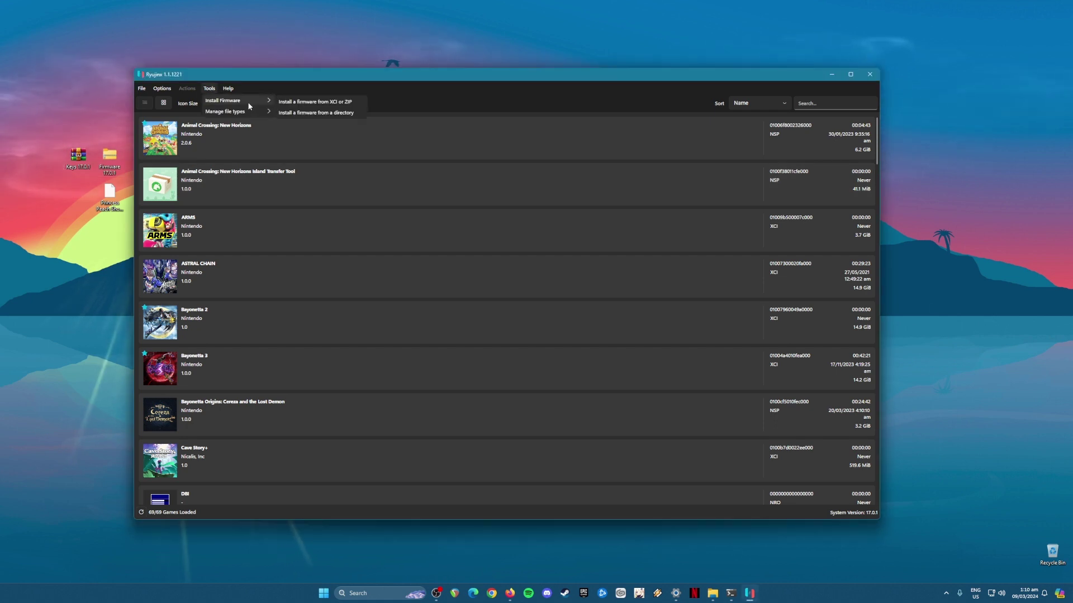
pyautogui.click(304, 102)
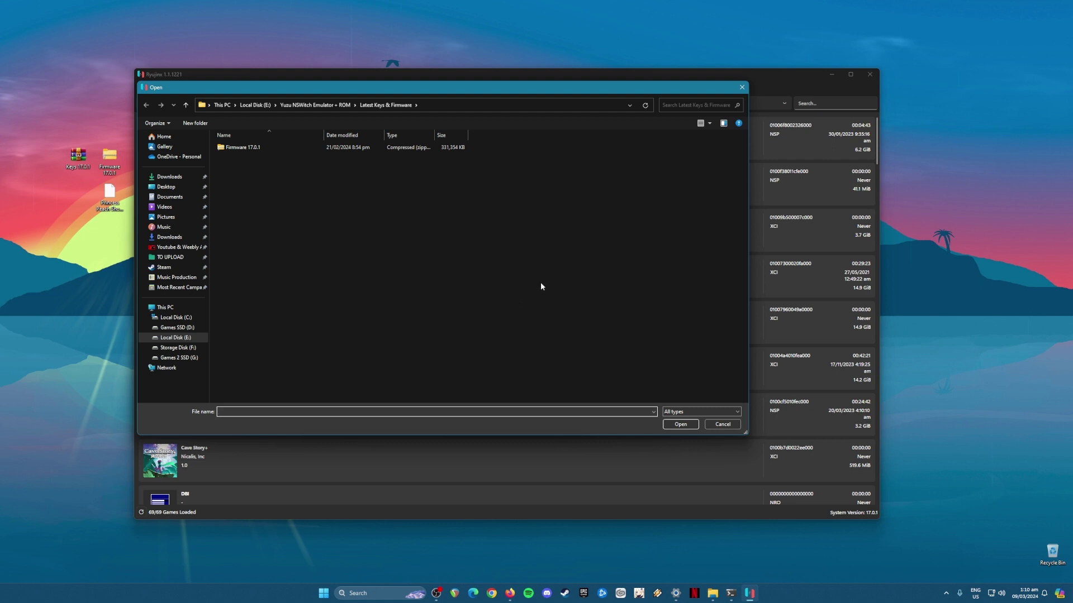
pyautogui.click(236, 148)
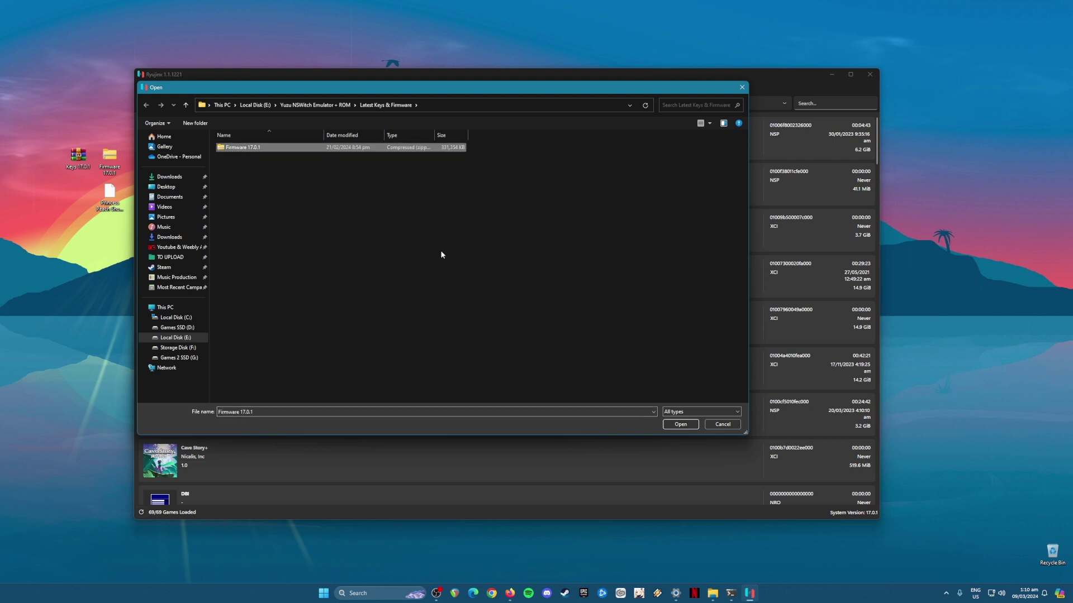
pyautogui.click(682, 425)
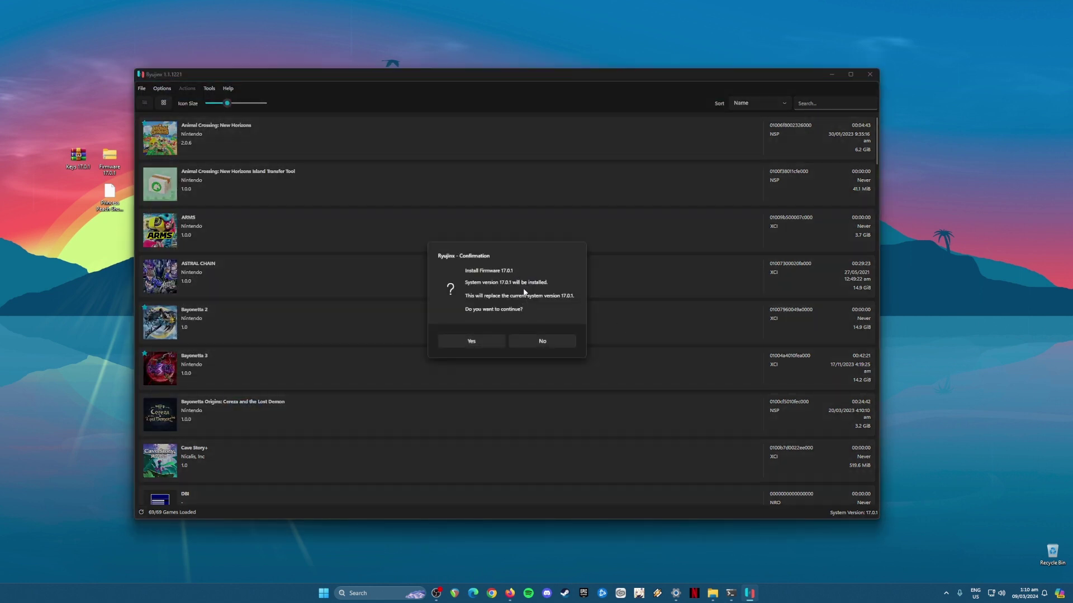
pyautogui.click(478, 341)
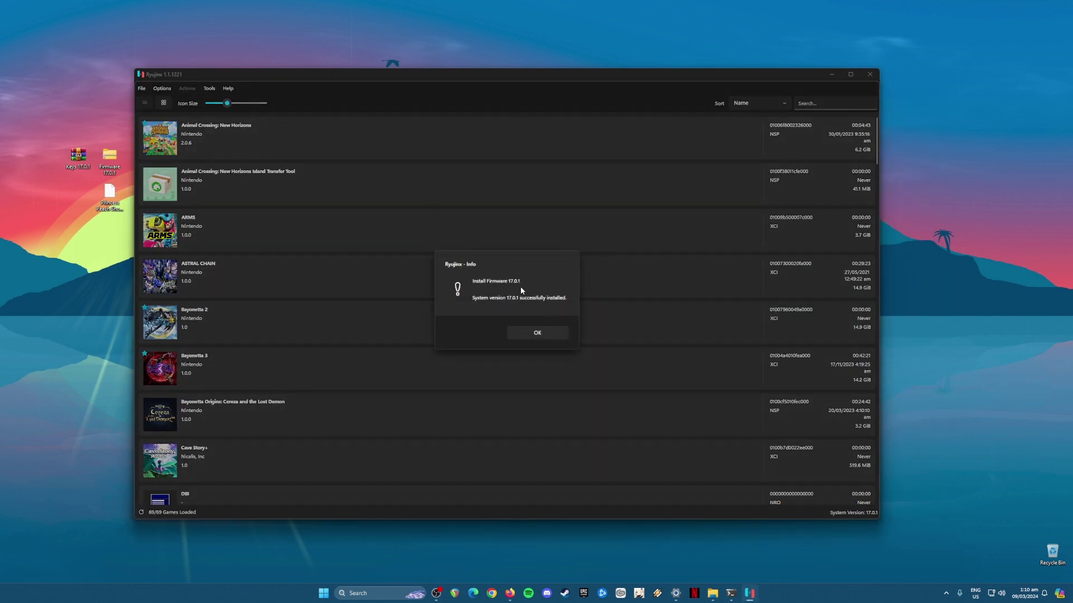
# Dismiss the firmware installation message, open the emulator settings and select the existing XCI ROMs game directory.
pyautogui.click(527, 334)
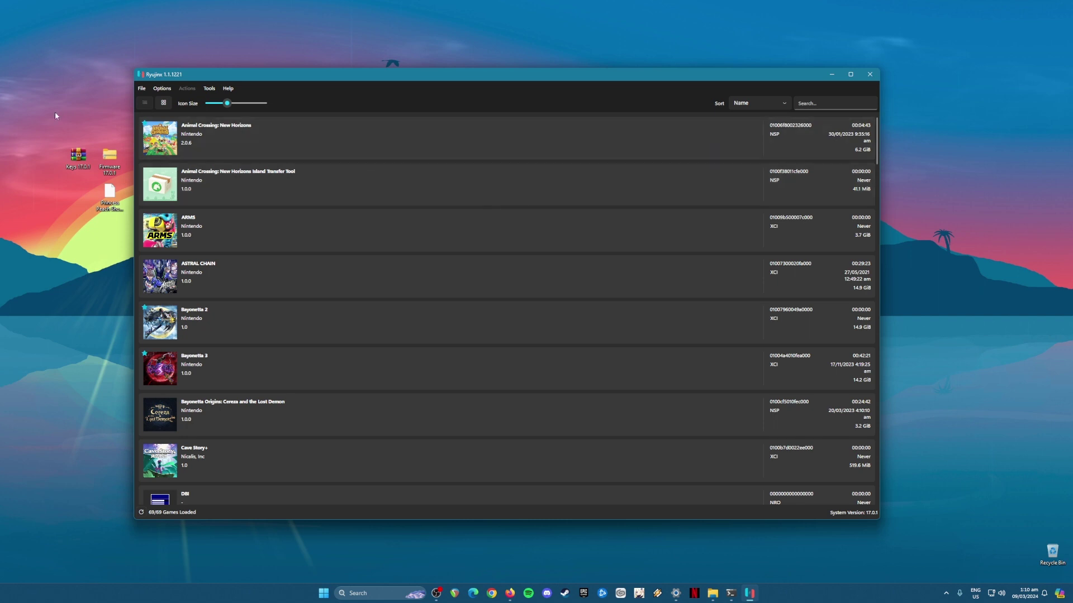
pyautogui.moveTo(55, 112); pyautogui.dragTo(122, 222)
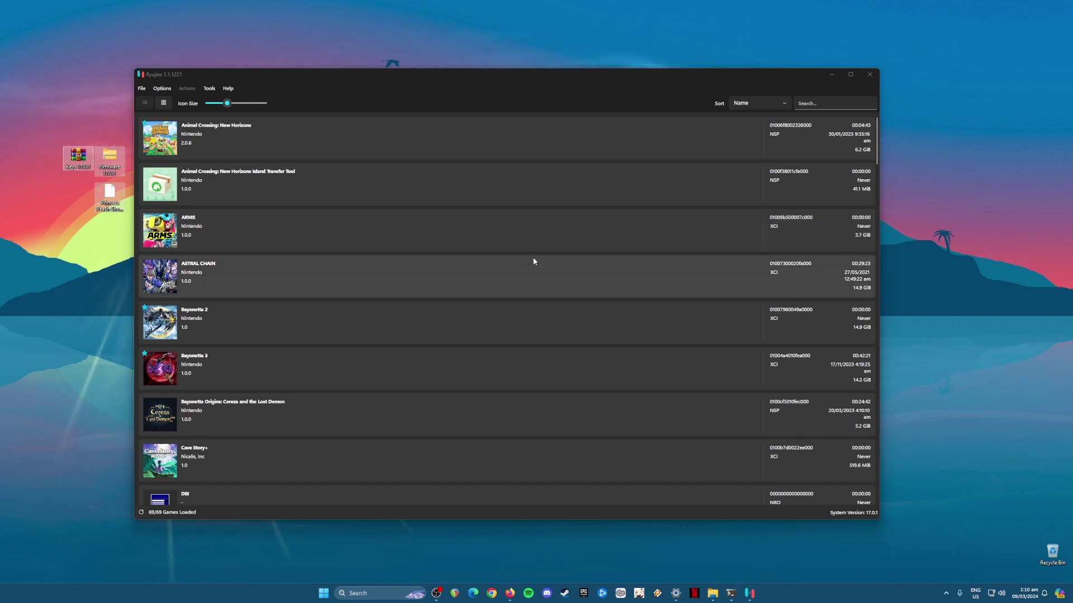
pyautogui.click(161, 89)
pyautogui.click(197, 157)
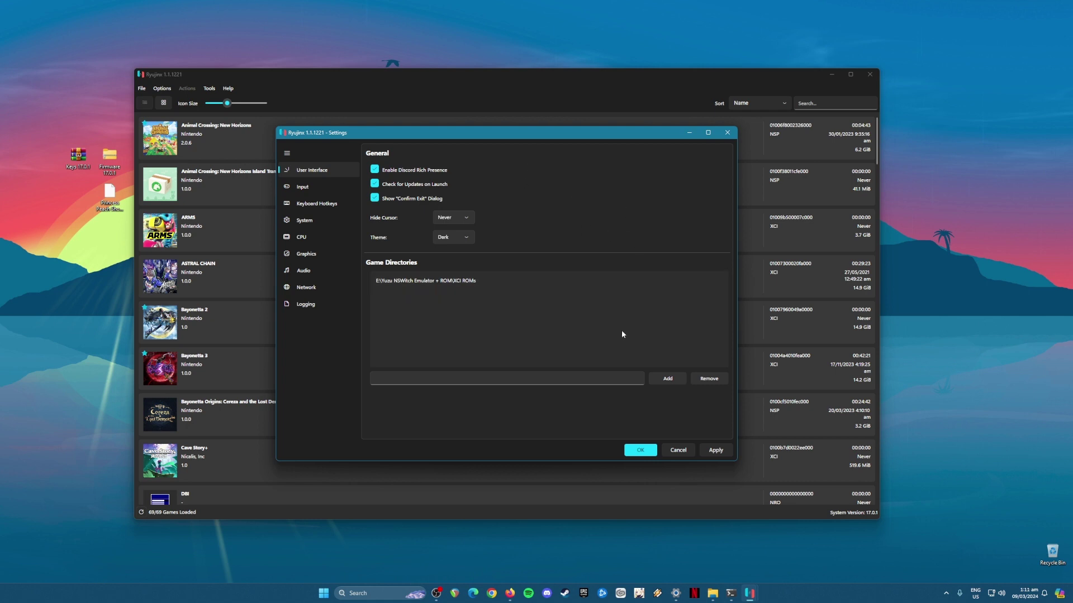
pyautogui.click(391, 284)
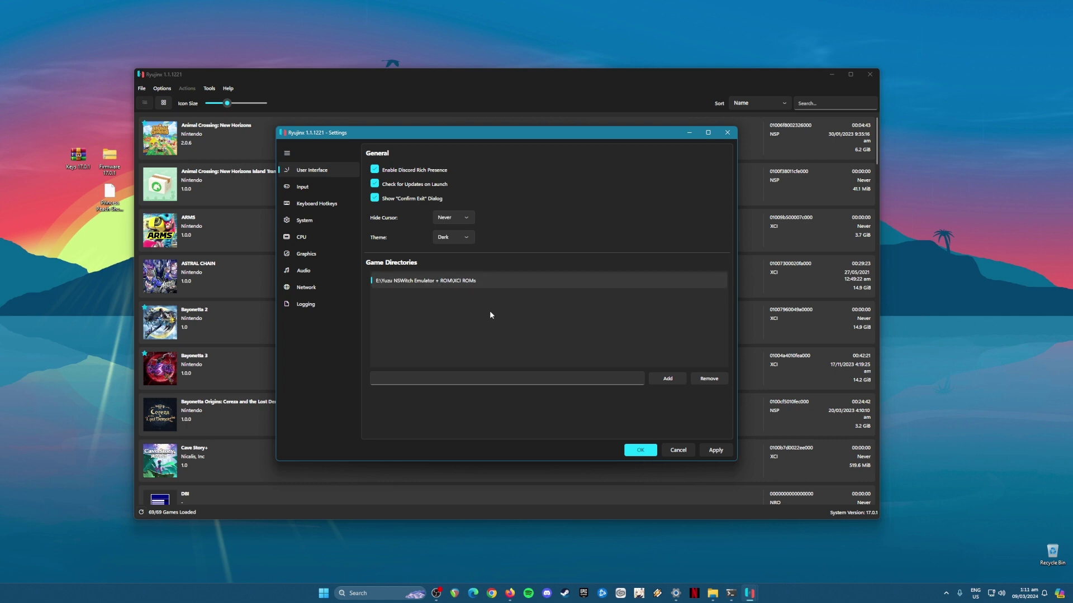
# Examine the Player 1 input settings, from the input device and button mappings to the stick deadzones and directional pad.
pyautogui.click(327, 186)
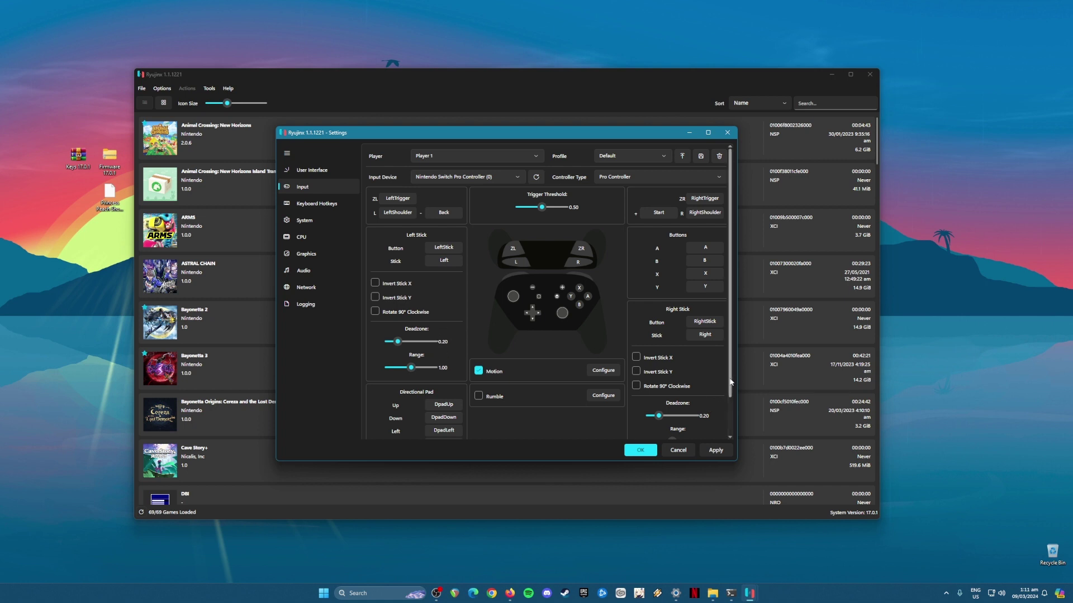
pyautogui.scroll(-2, 732, 382)
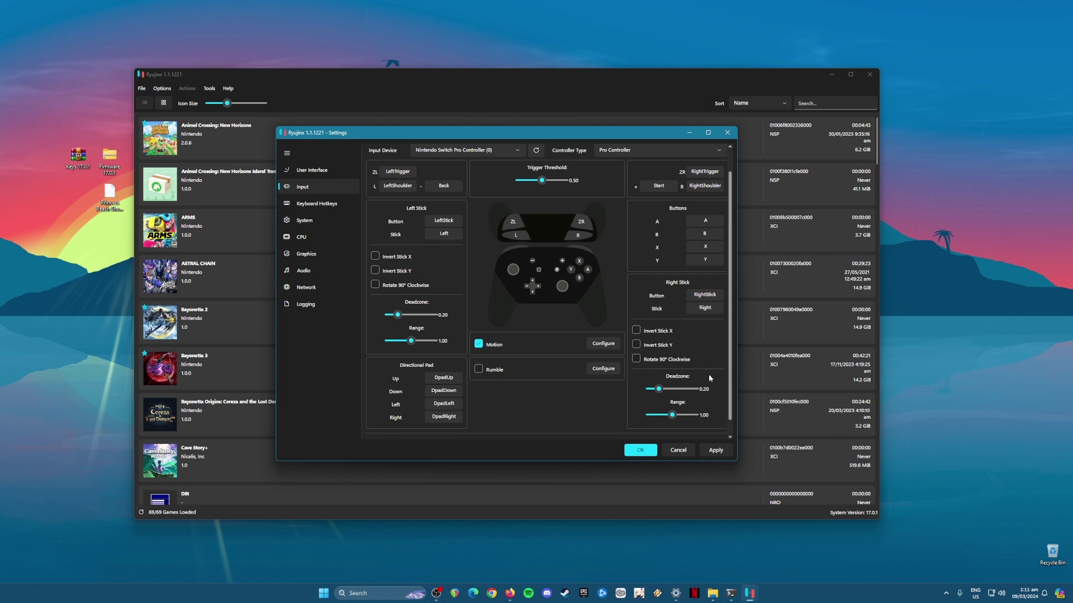
pyautogui.moveTo(730, 387); pyautogui.dragTo(731, 367)
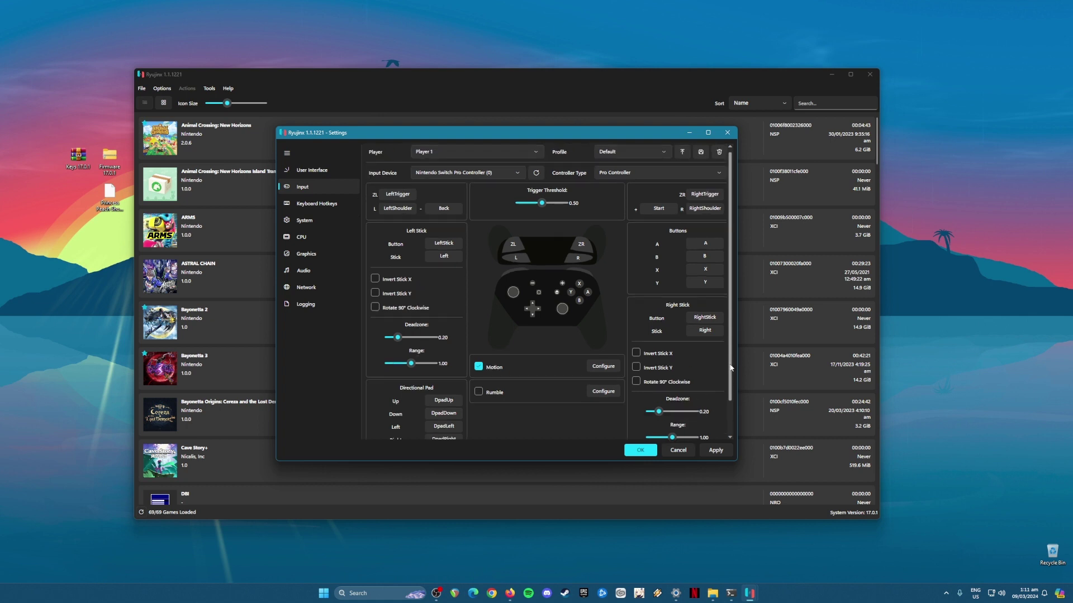
pyautogui.scroll(-1, 732, 372)
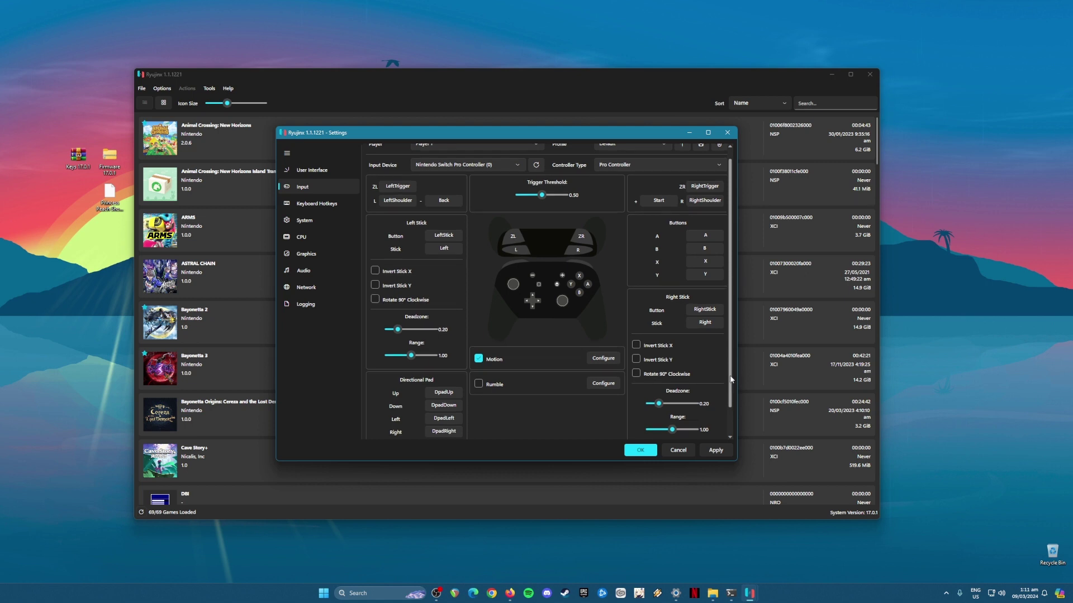
# Look through the keyboard hotkeys, system and CPU settings.
pyautogui.click(322, 204)
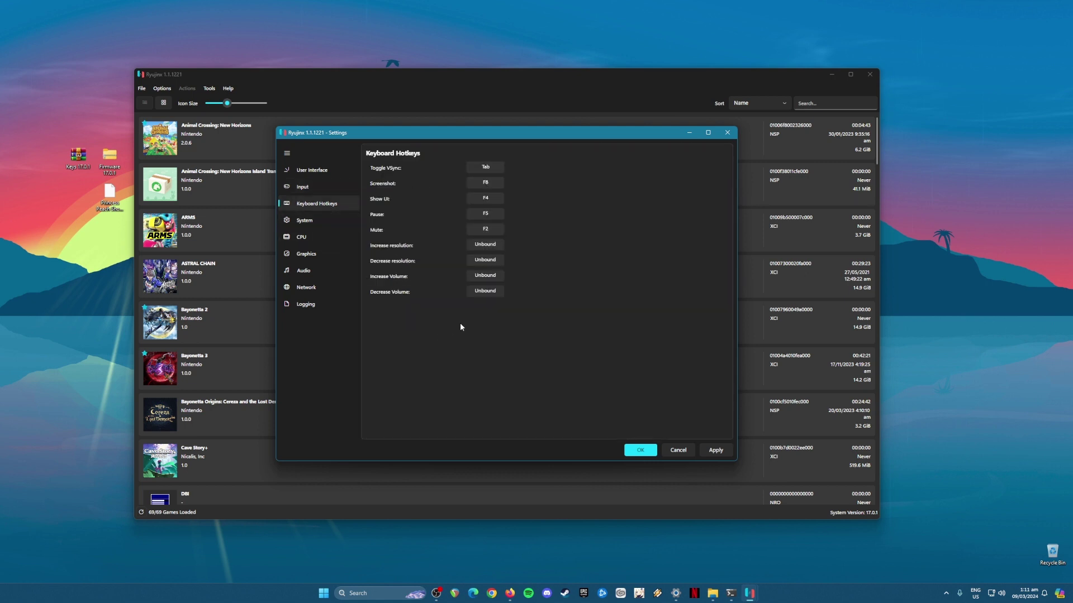
pyautogui.click(305, 221)
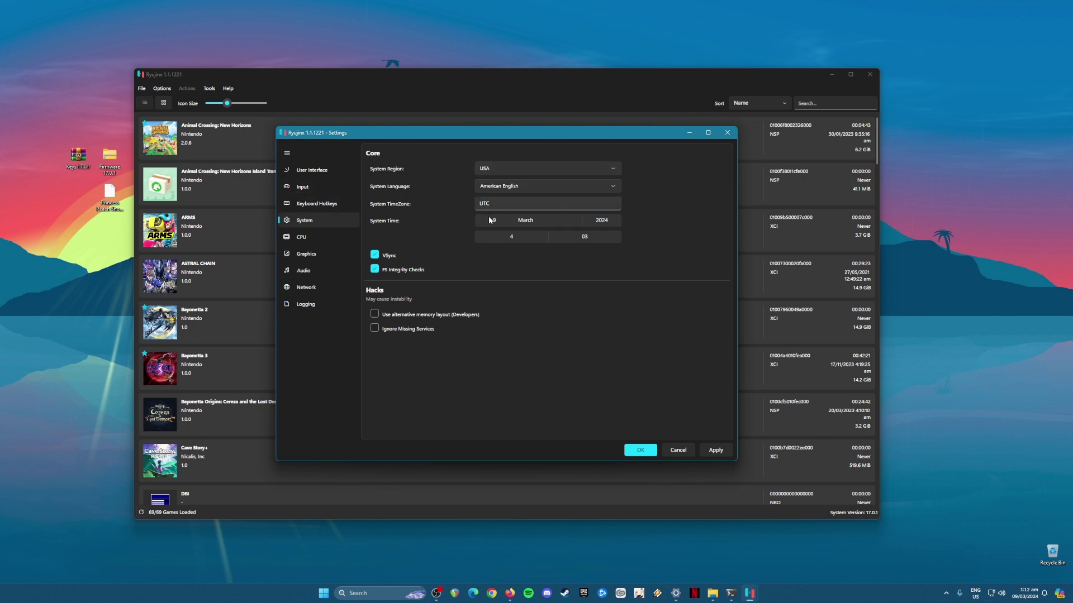
pyautogui.click(304, 237)
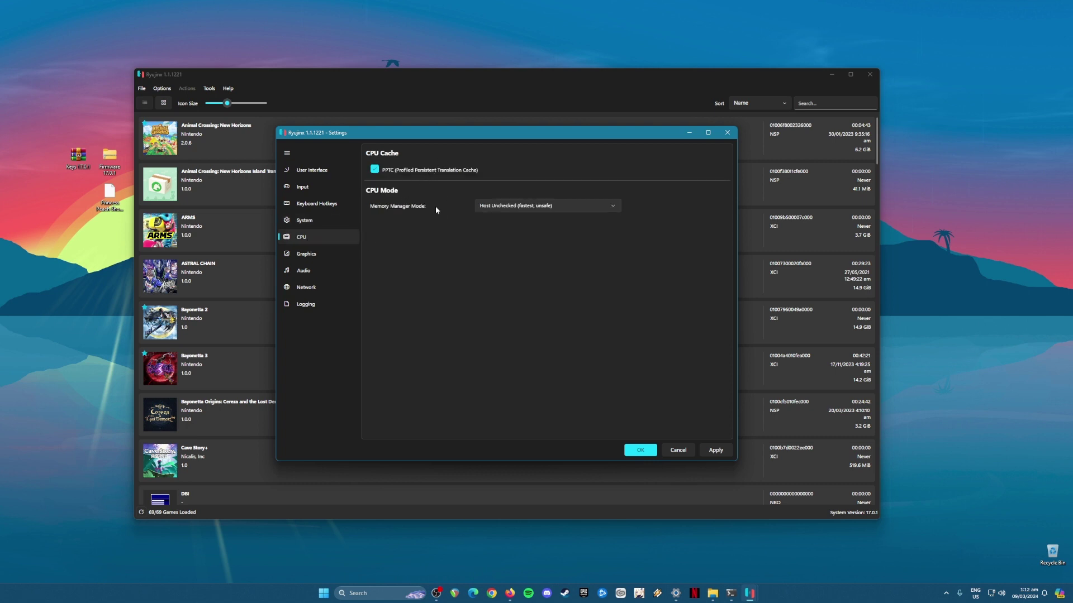
# Review the graphics settings and view the available resolution scale options without changing the selection.
pyautogui.click(306, 254)
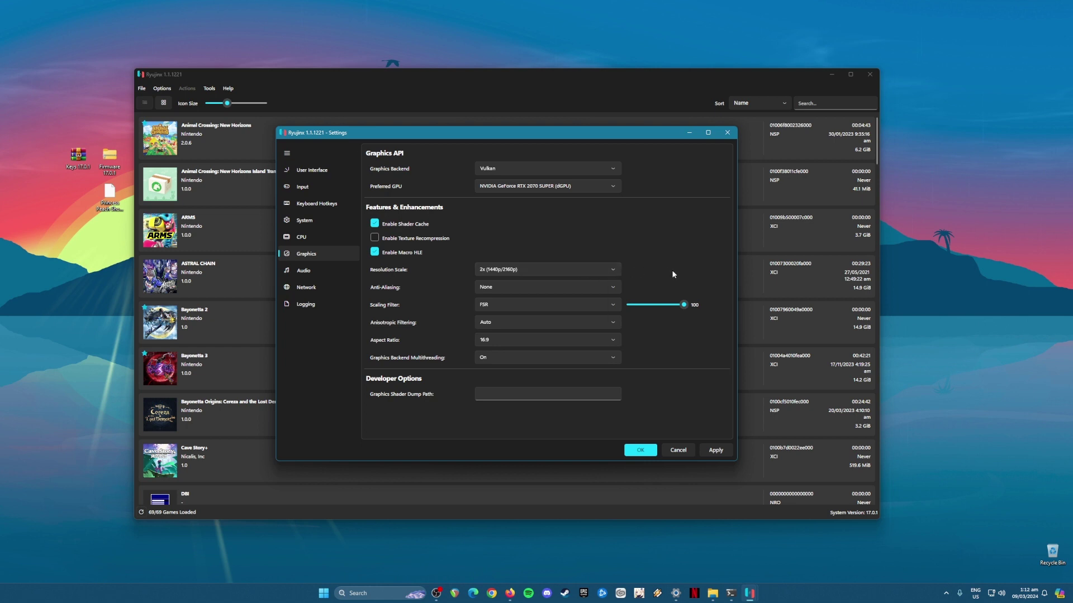
pyautogui.click(528, 270)
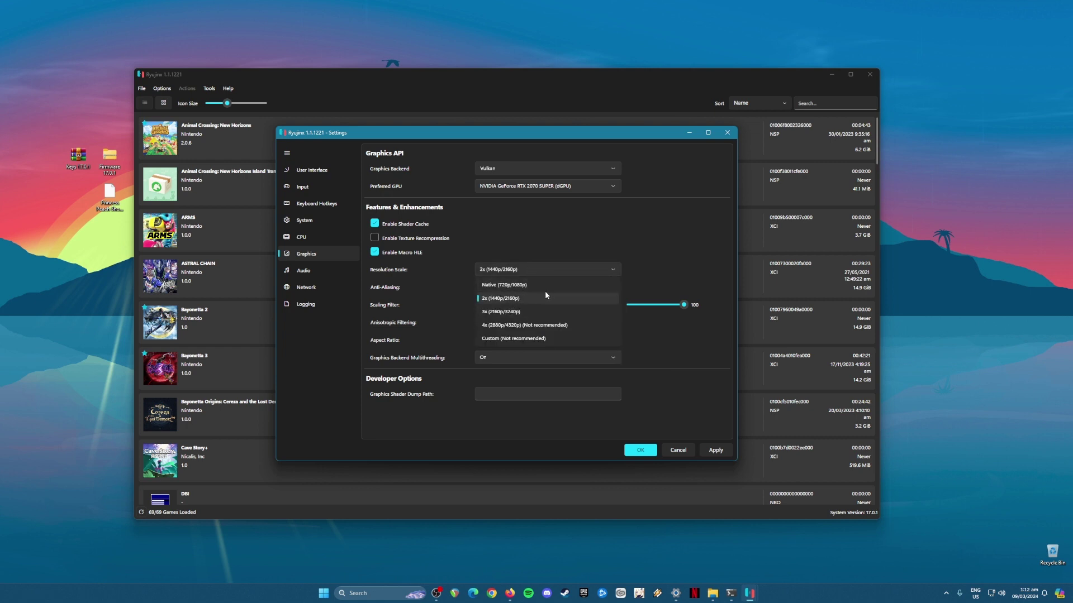
pyautogui.click(656, 267)
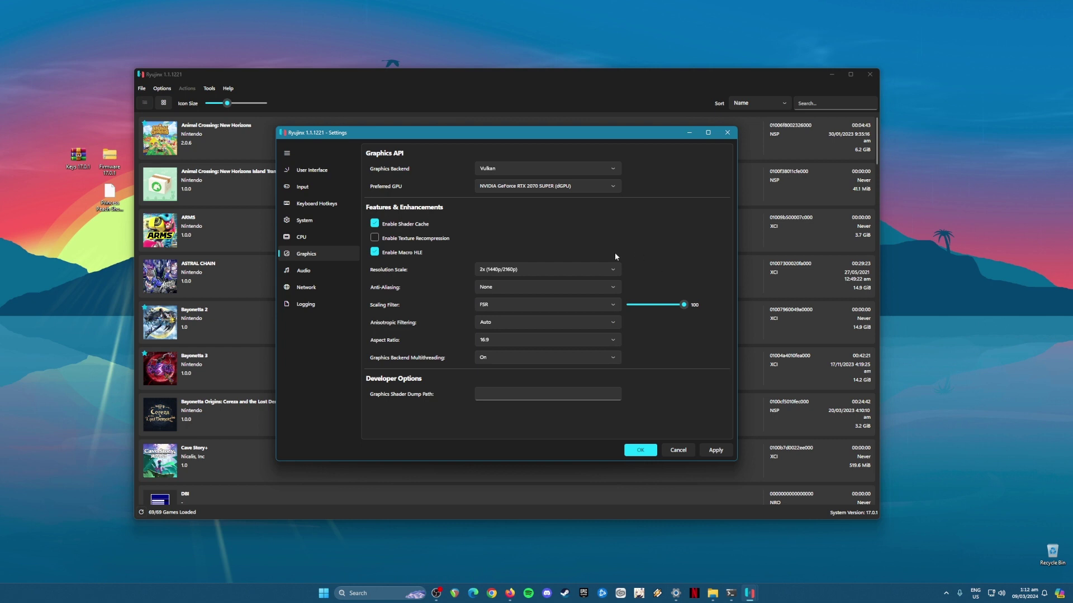
# Check the audio and network settings, accept the settings dialog and minimize the emulator window.
pyautogui.click(302, 271)
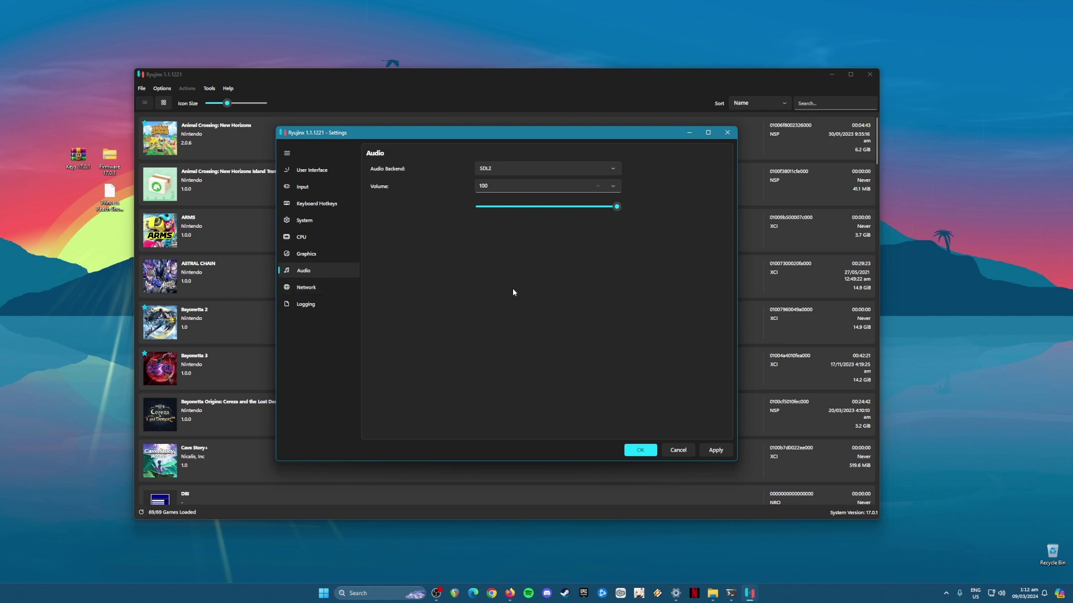
pyautogui.click(330, 286)
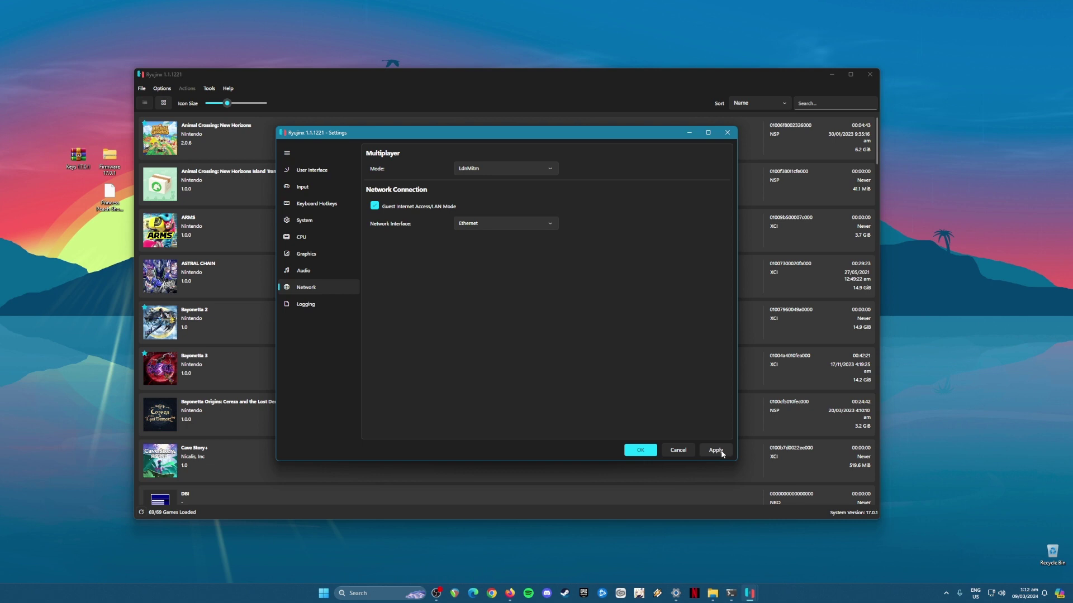
pyautogui.click(645, 454)
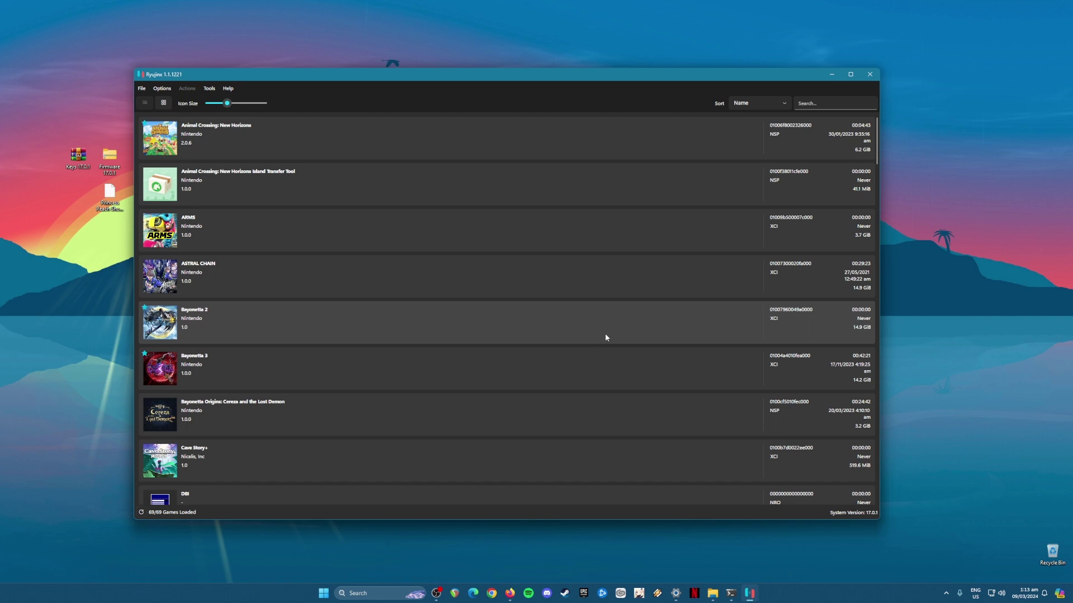
pyautogui.click(834, 75)
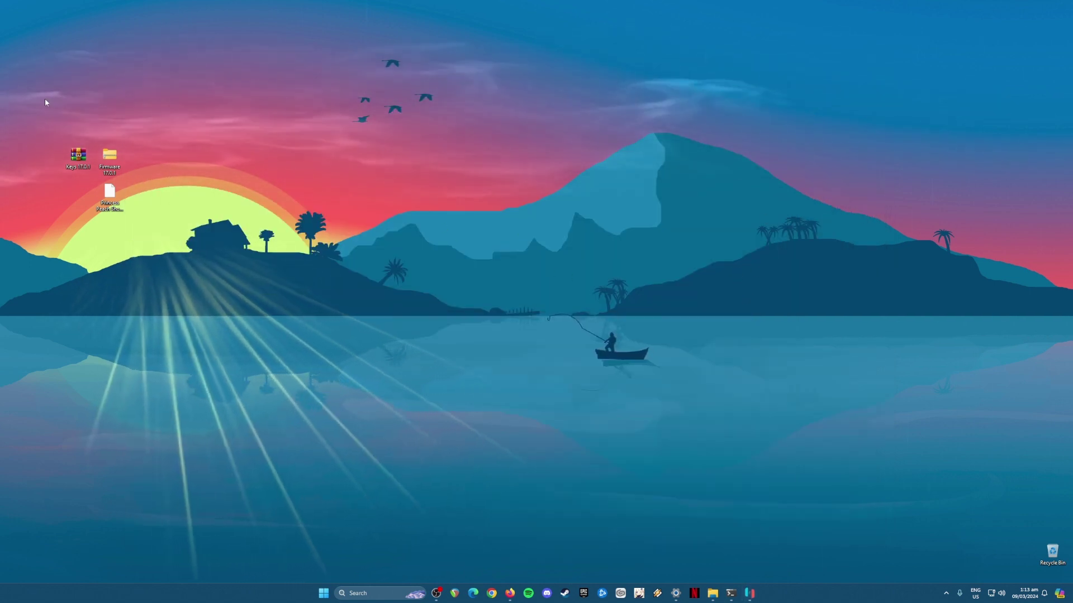
pyautogui.moveTo(50, 93); pyautogui.dragTo(452, 447)
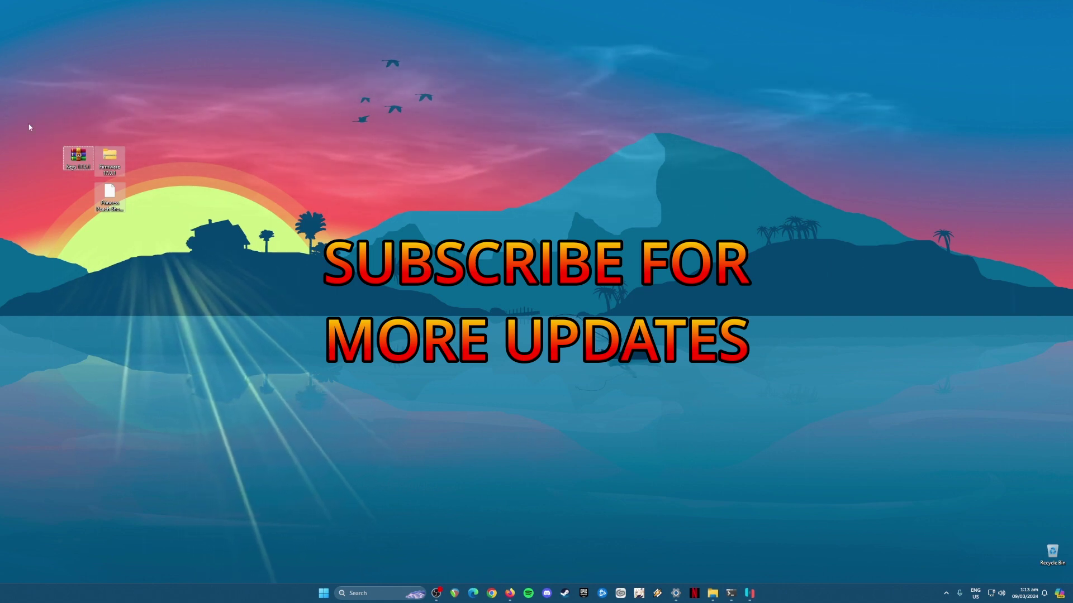
pyautogui.moveTo(48, 105); pyautogui.dragTo(184, 229)
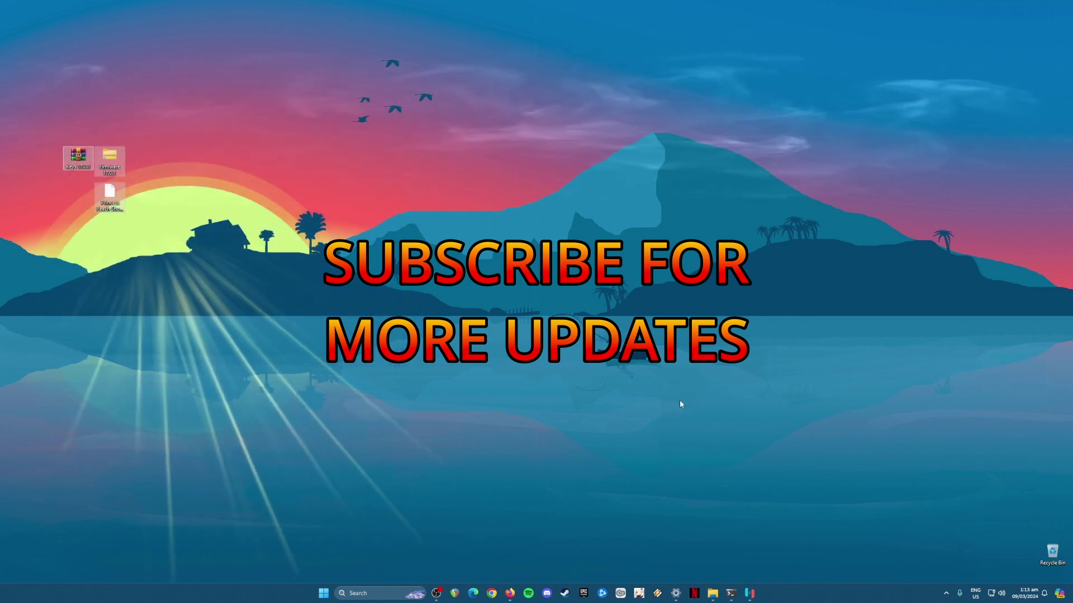